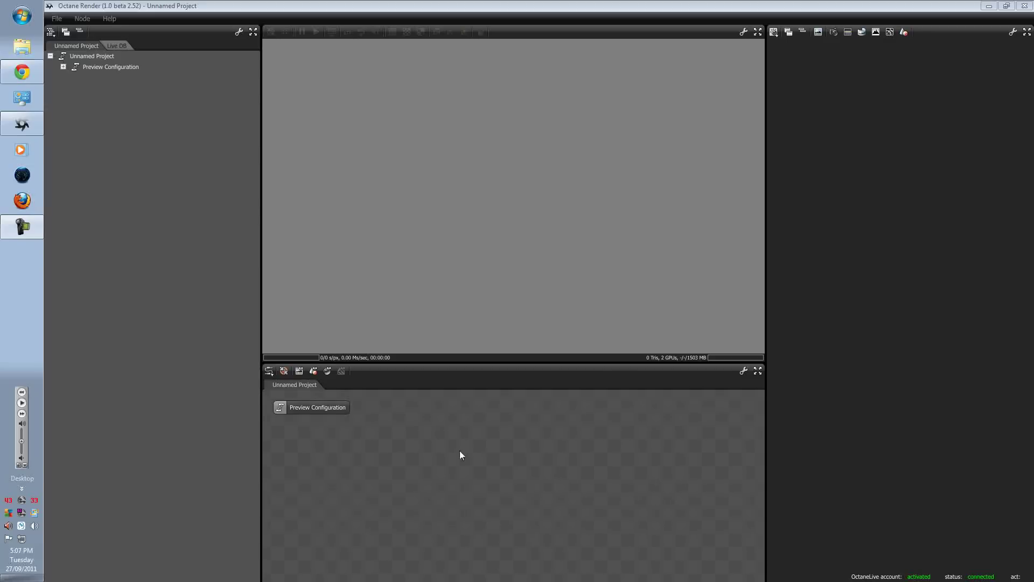
Import the SSS.obj file from the Desktop as a new mesh node in the node graph.
right_click(493, 484)
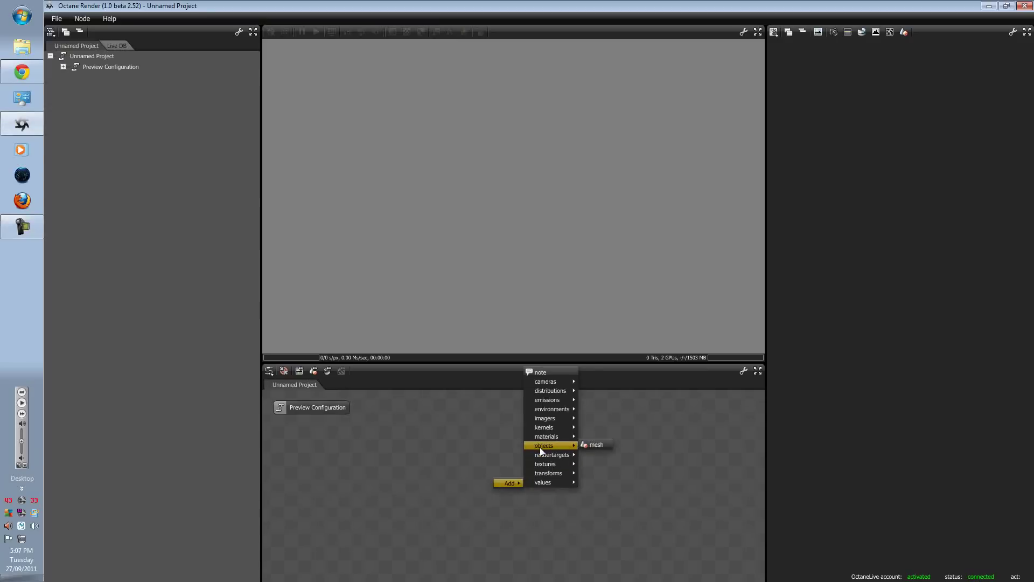
mouse_move(543, 444)
click(602, 448)
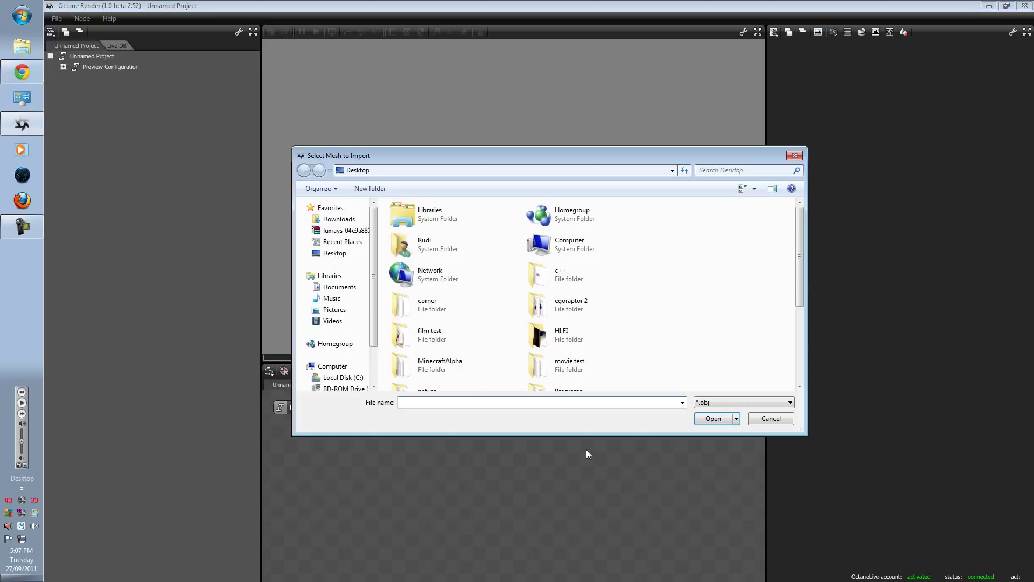
click(333, 253)
scroll(799, 232, down, 5)
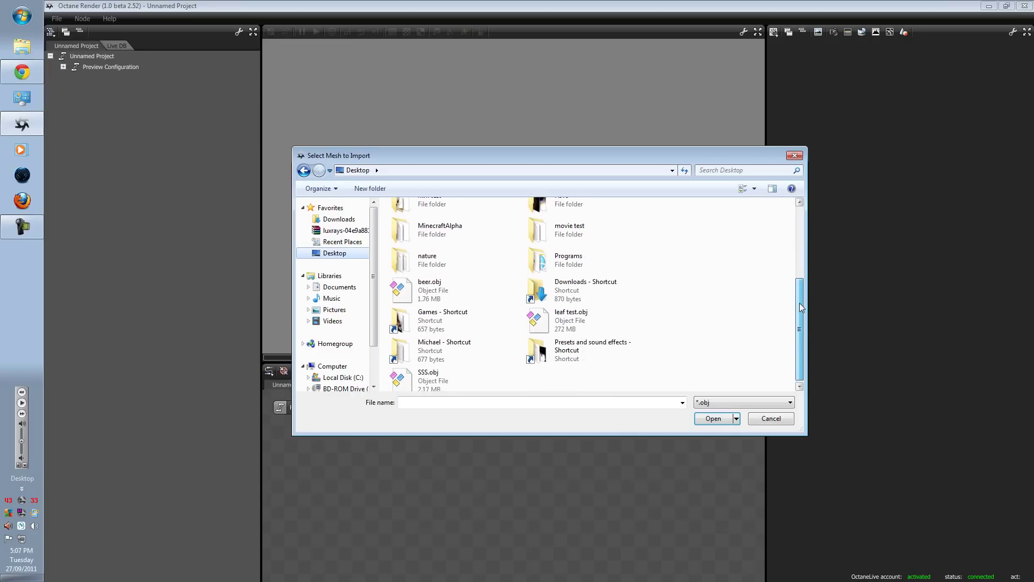
click(431, 376)
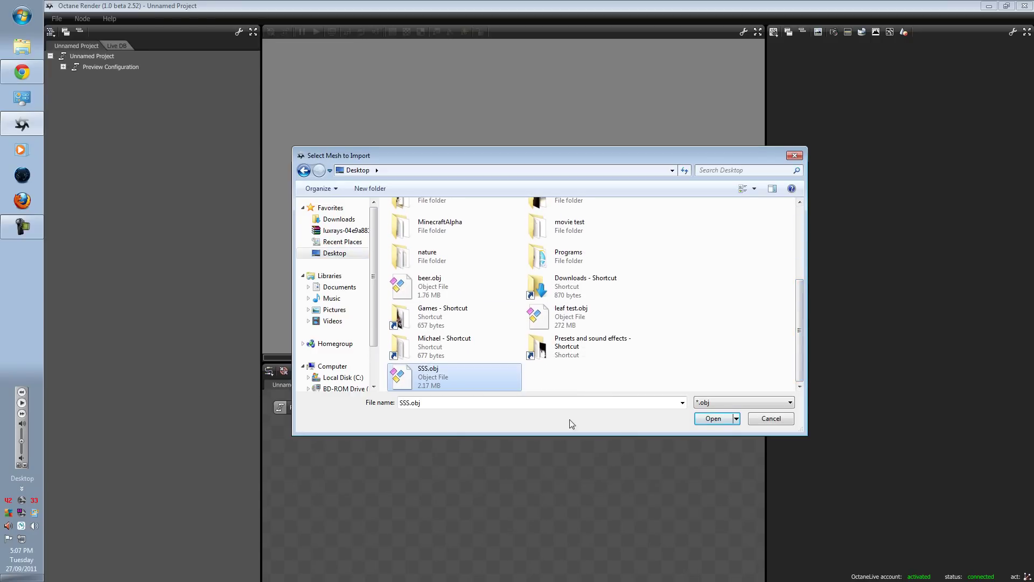
click(696, 419)
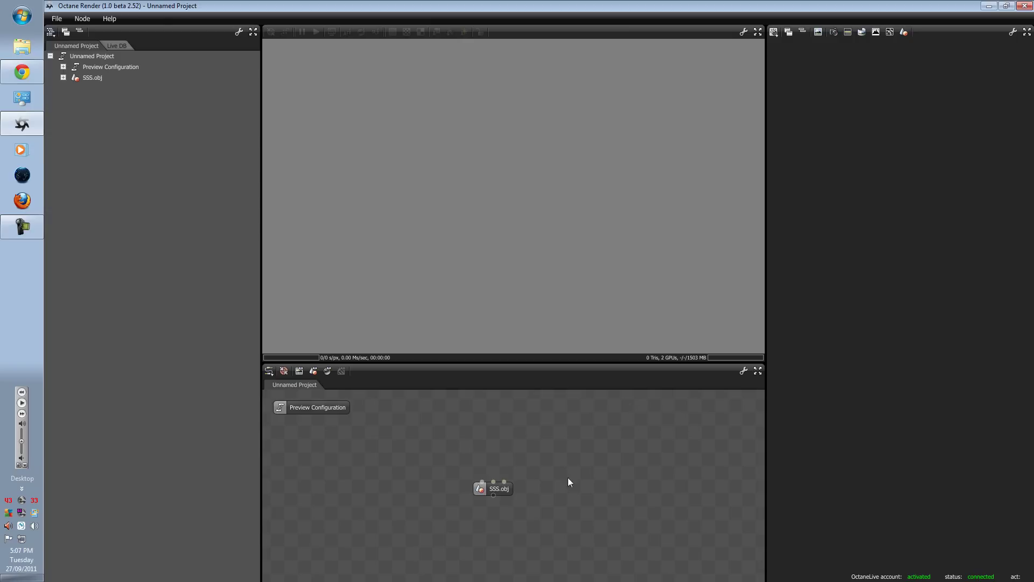
Render the SSS.obj mesh in the preview and orbit the camera to frame the monkey head from above.
drag(499, 491, 513, 525)
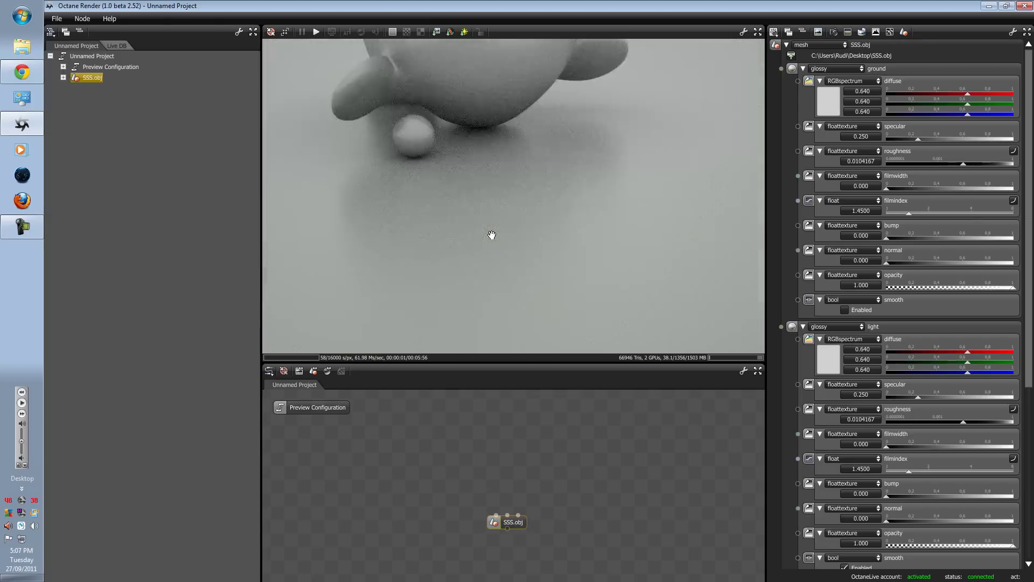
drag(485, 235, 529, 241)
mouse_move(480, 291)
mouse_down()
mouse_move(483, 263)
mouse_move(475, 287)
mouse_up()
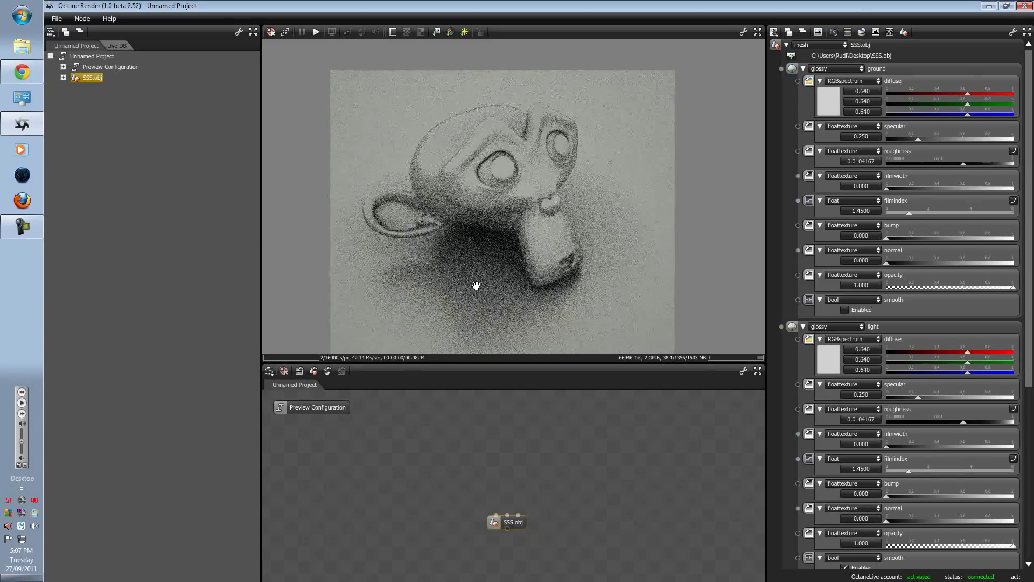
scroll(470, 280, up, 2)
right_drag(467, 284, 471, 303)
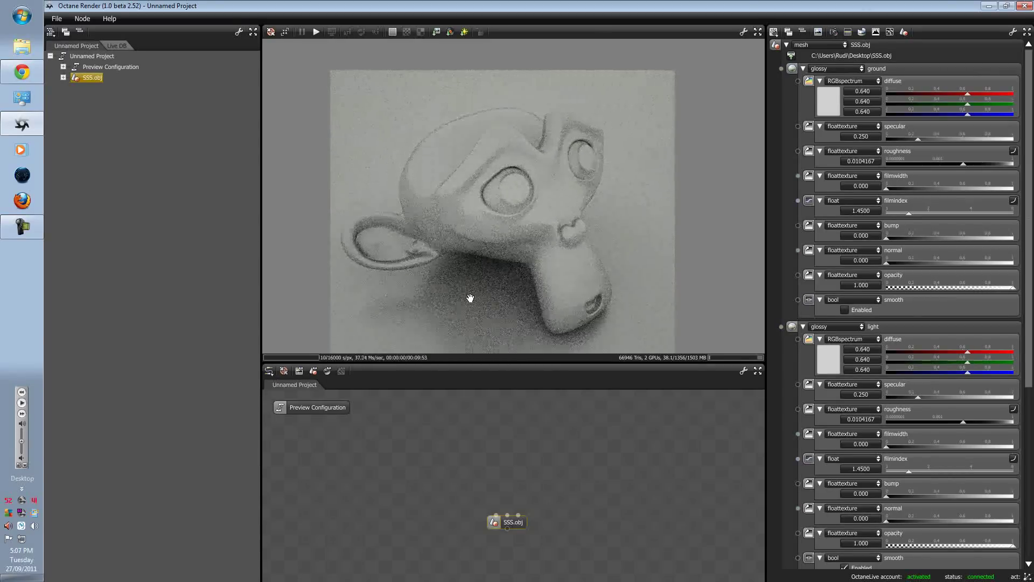
scroll(470, 298, up, 2)
scroll(473, 270, down, 2)
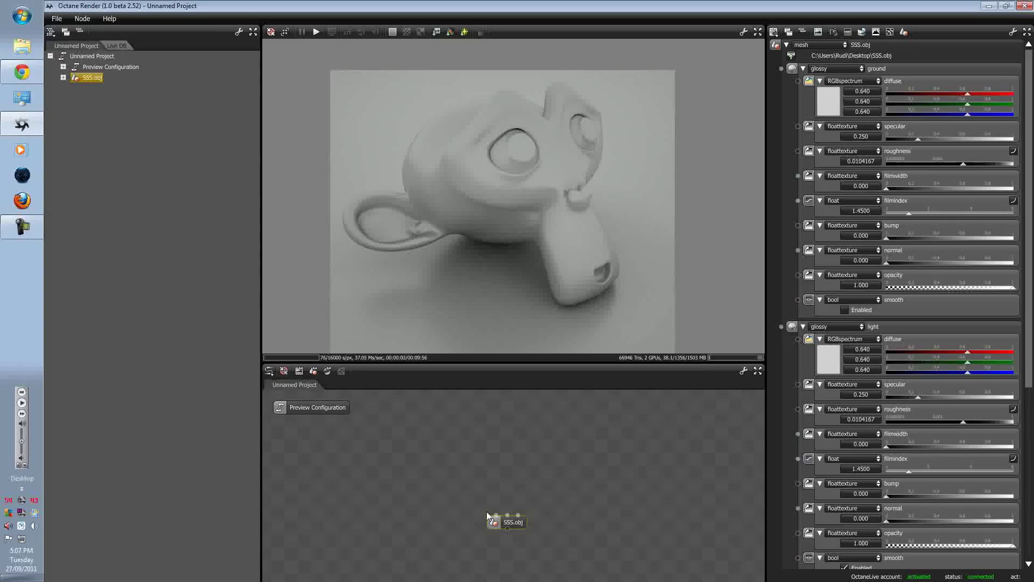
right_click(472, 480)
mouse_move(509, 442)
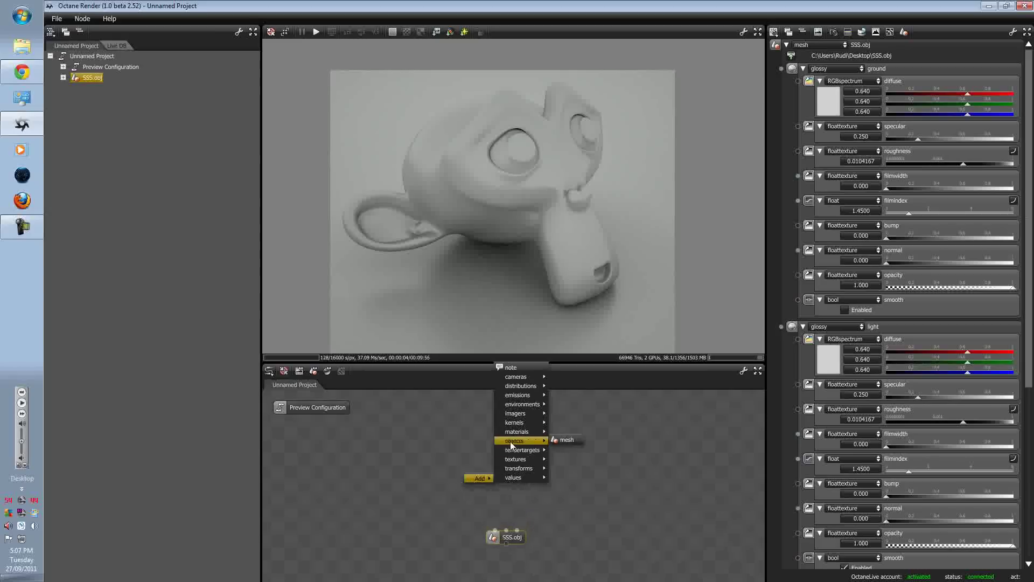
click(412, 429)
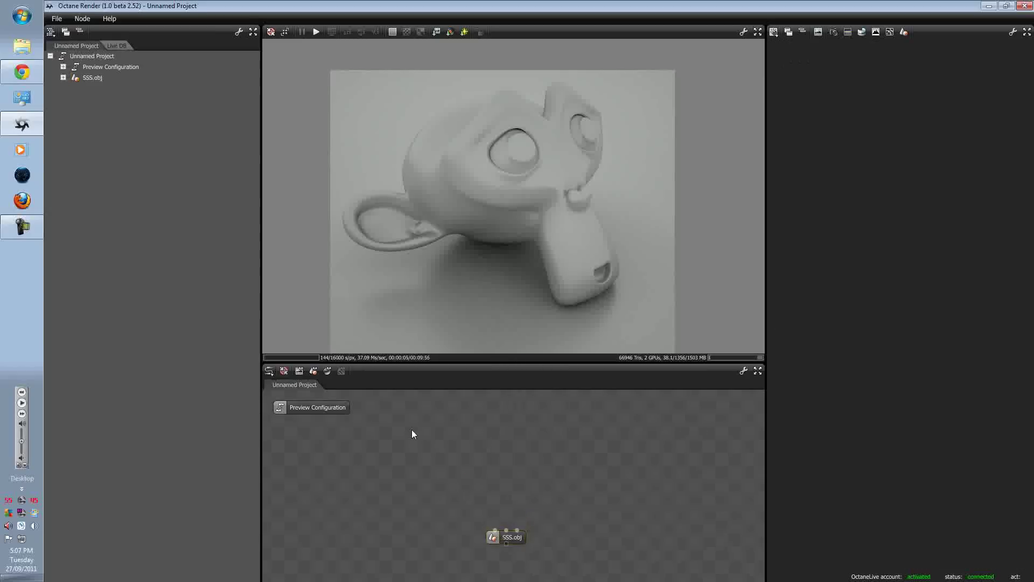
Switch the mesh preview environment to daylight and set the sun location to about longitude 38.5, latitude 50.1.
click(848, 32)
click(813, 55)
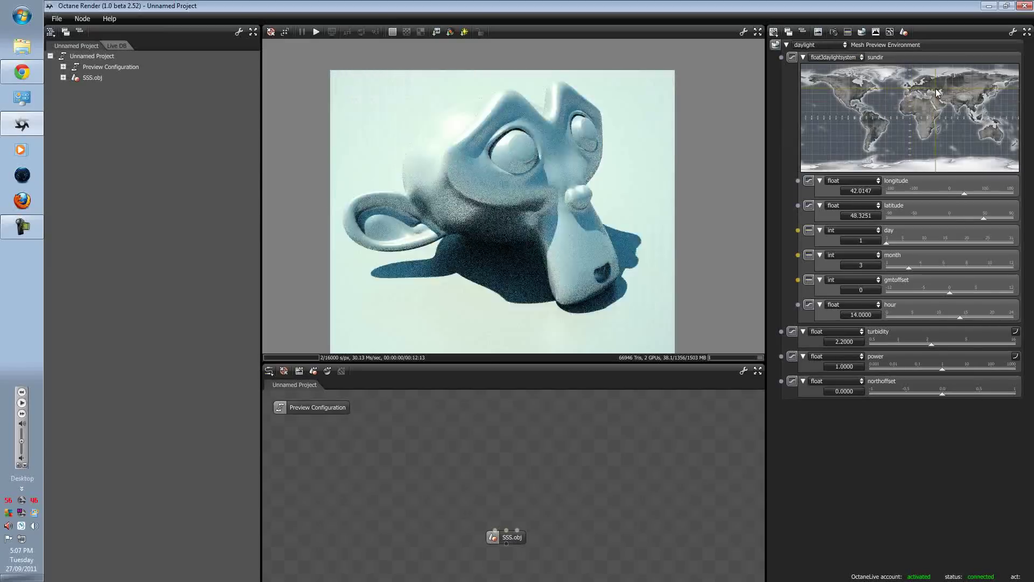
click(934, 89)
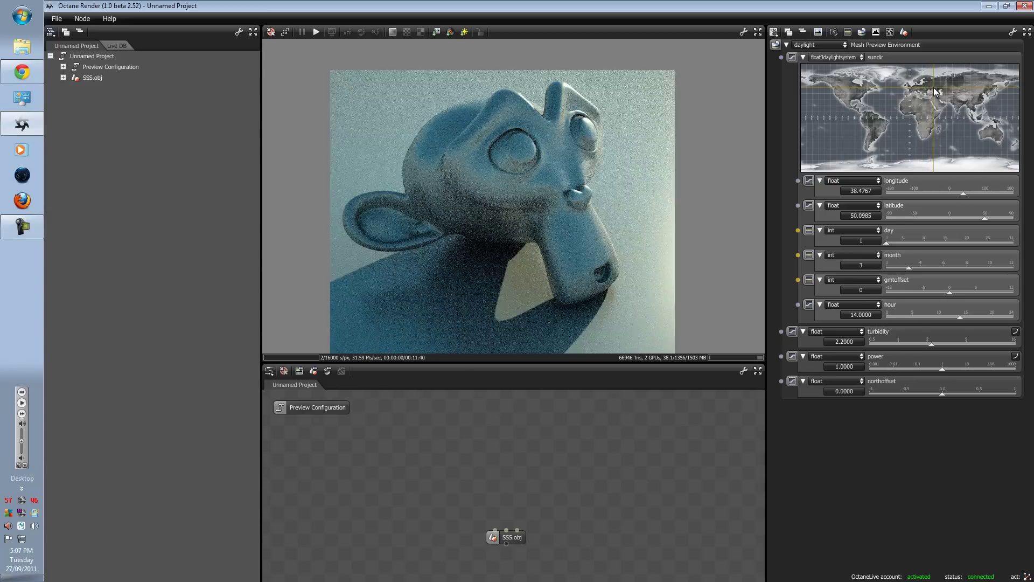
Change the kernel type of the mesh preview and reselect the SSS.obj node to render it.
click(835, 32)
click(890, 32)
click(824, 44)
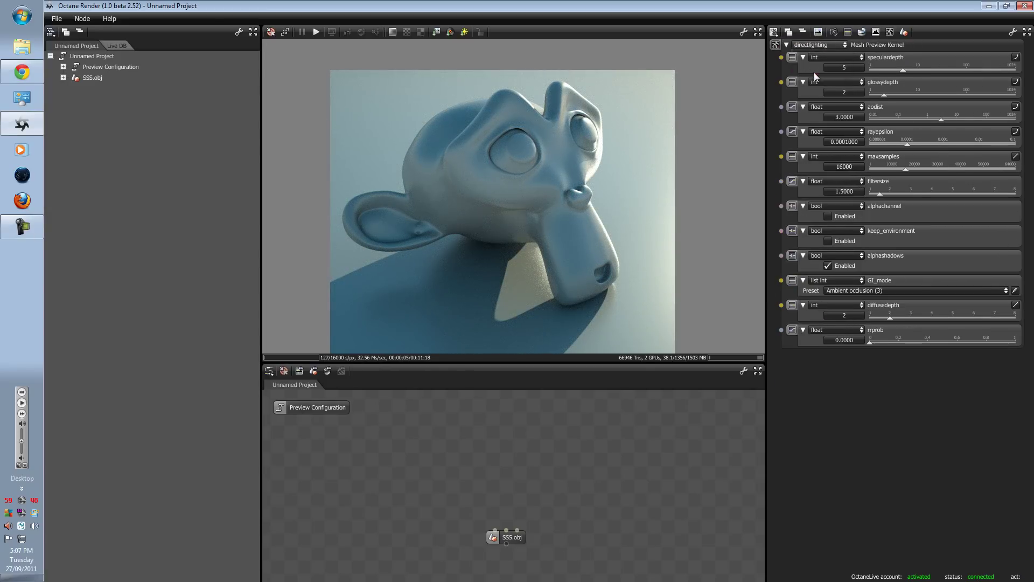
drag(512, 541, 505, 555)
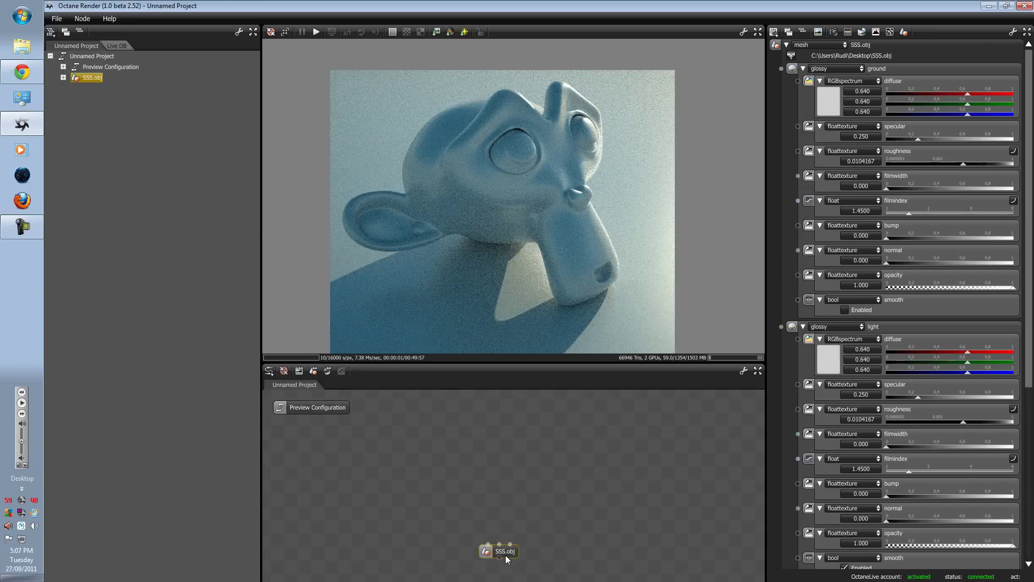
Set the preview resolution to the Digital Camera 640 x 480 preset and enlarge the render to fit the viewport.
click(847, 32)
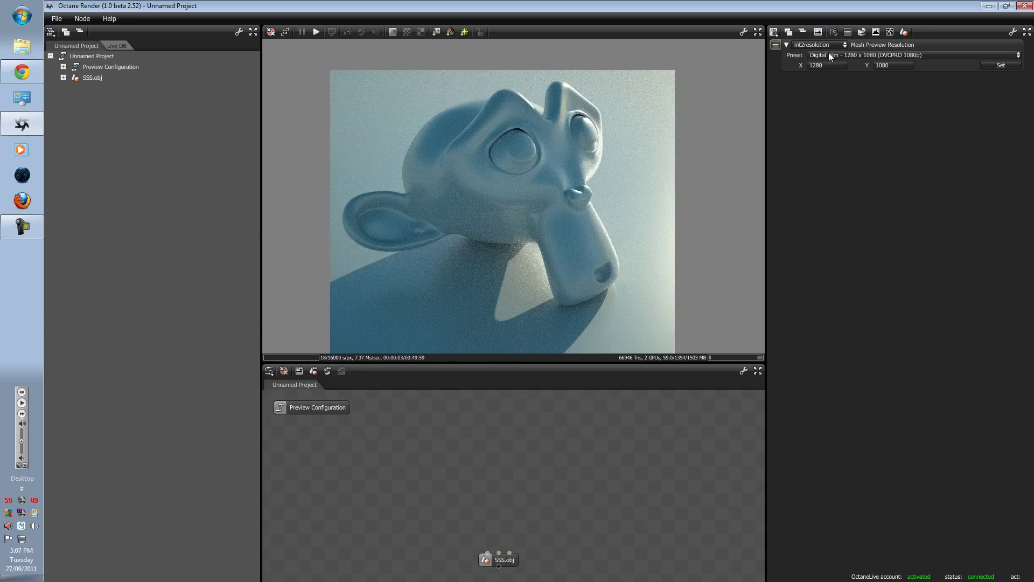
click(830, 56)
mouse_move(827, 72)
click(929, 83)
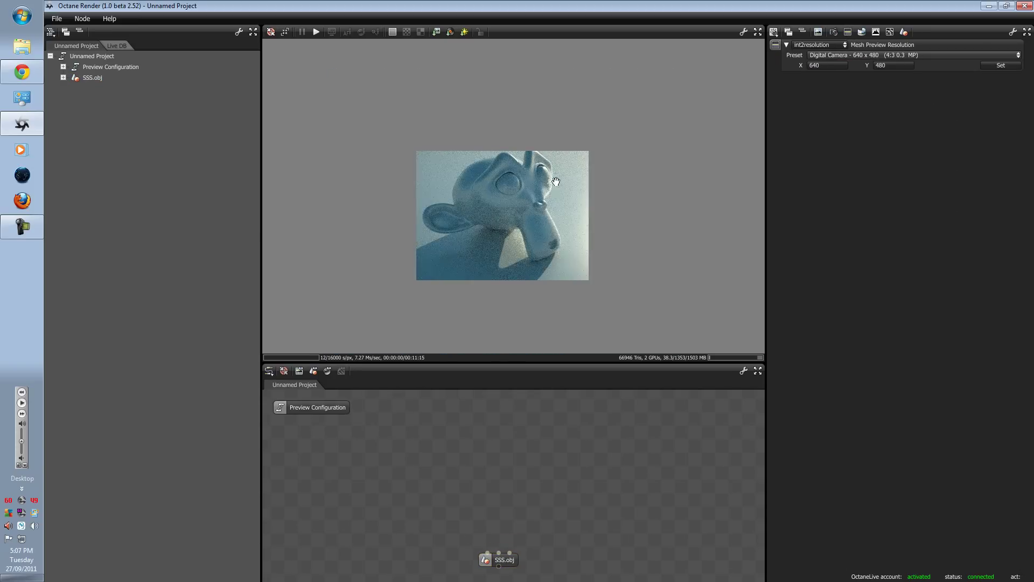
scroll(526, 194, up, 1)
drag(512, 215, 511, 179)
drag(466, 137, 484, 150)
Add a glossy material node and place it directly above the SSS.obj node.
right_click(483, 500)
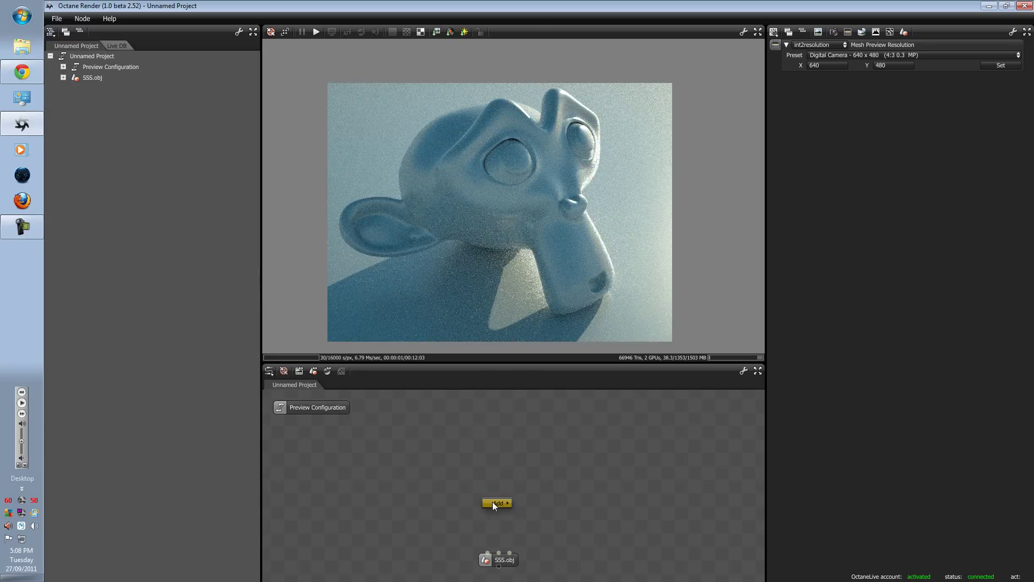
click(400, 500)
right_click(429, 493)
mouse_move(448, 493)
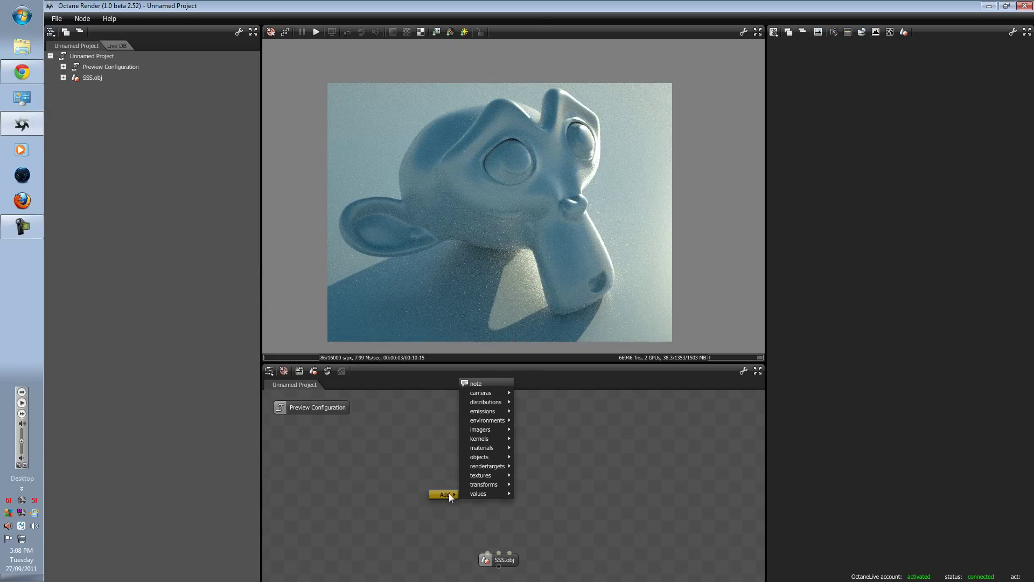
mouse_move(481, 447)
click(543, 410)
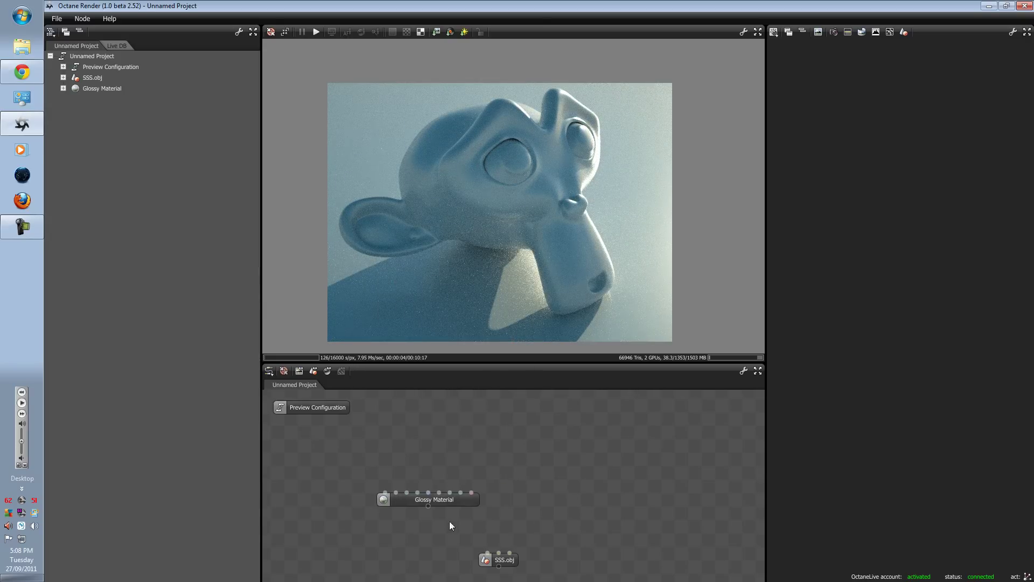
click(425, 496)
drag(424, 497, 489, 486)
Pick the monkey's material in the render to find its pin, and connect the Glossy Material node to that SSS.obj pin.
click(511, 561)
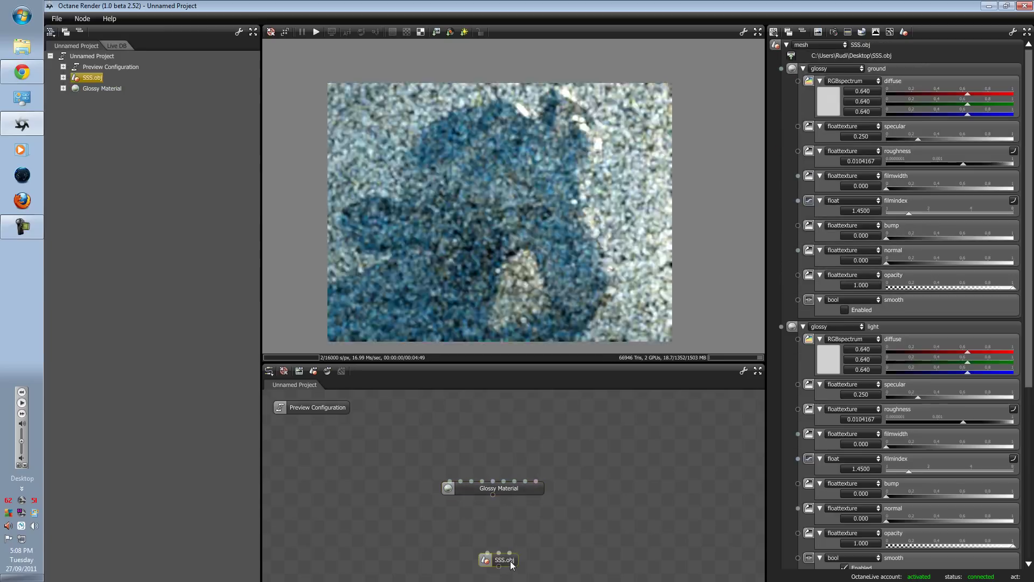
click(361, 31)
click(500, 209)
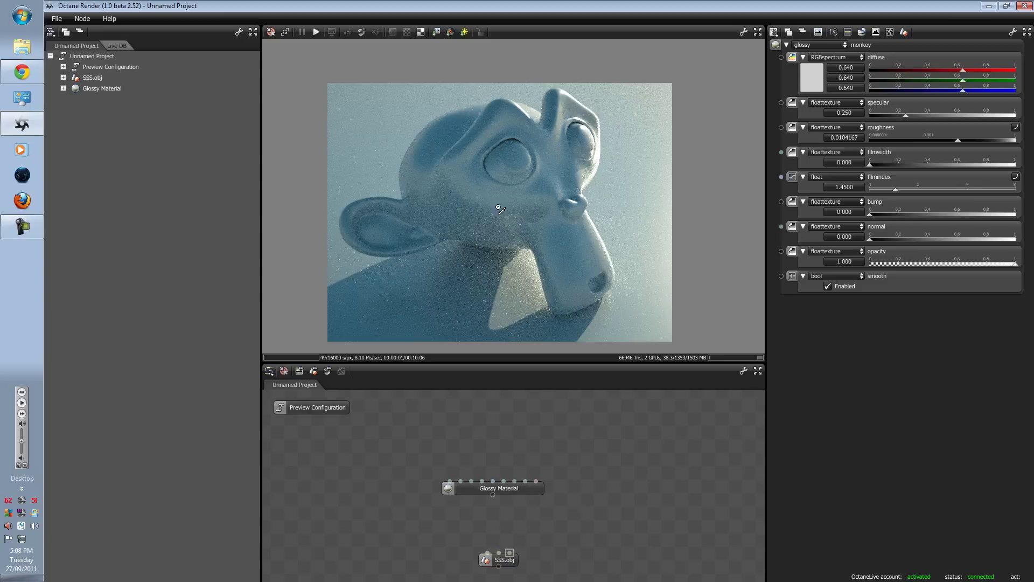
click(497, 506)
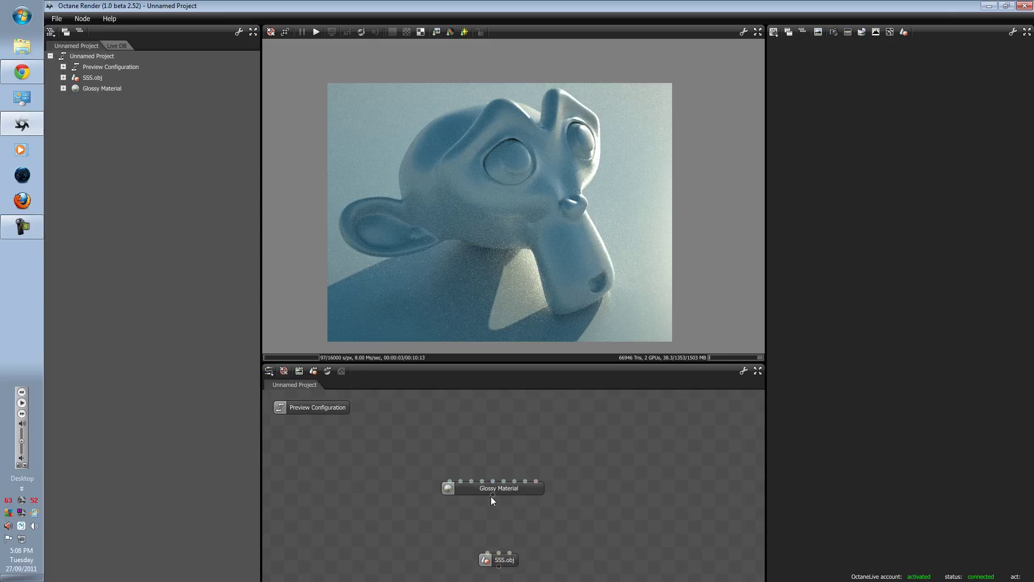
drag(493, 496, 510, 553)
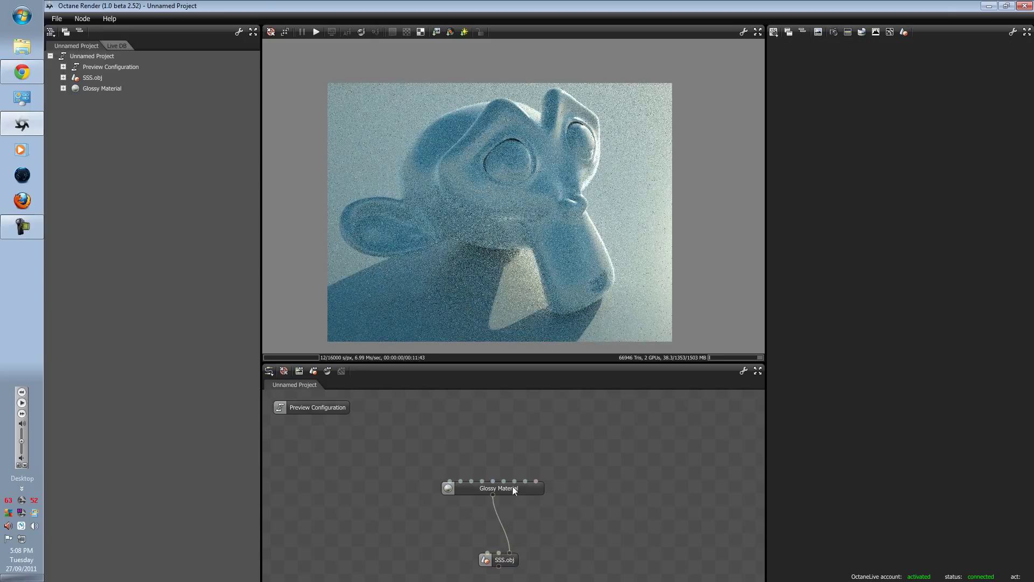
Shift the Glossy Material node slightly to the left and select SSS.obj to render the mesh again.
click(525, 214)
drag(509, 488, 485, 494)
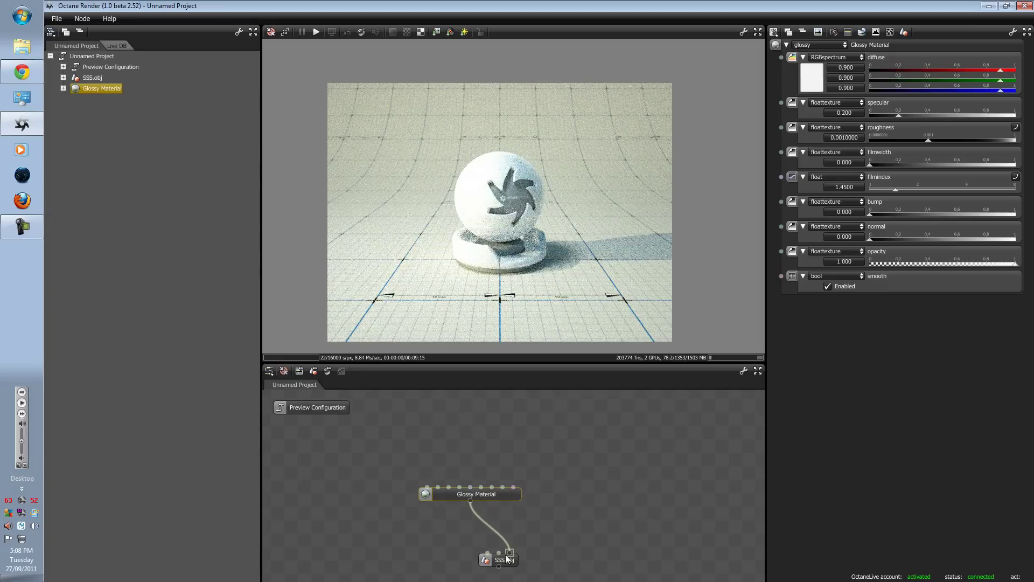
click(506, 560)
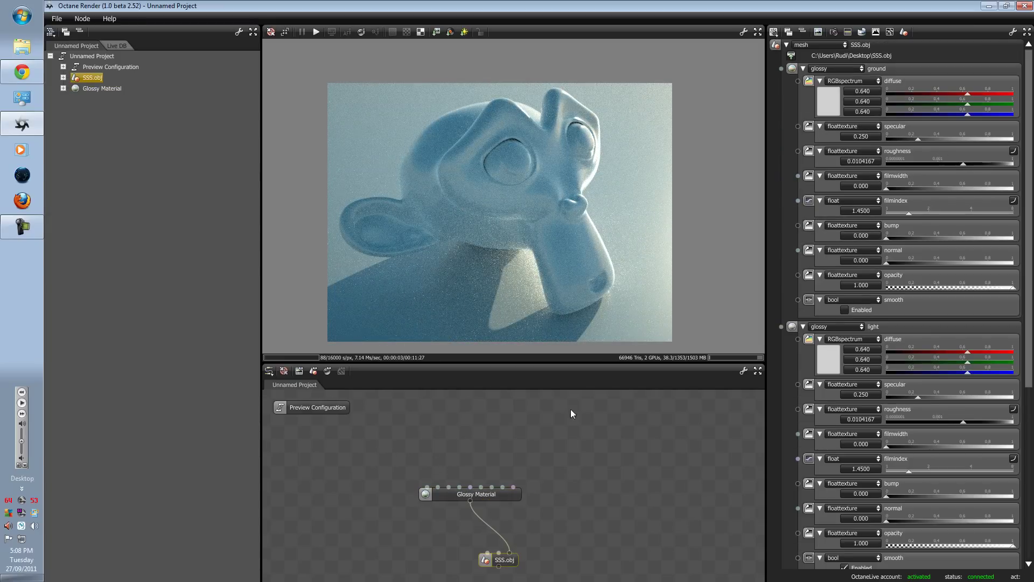
Add a checks generator texture and place its node below the Preview Configuration node.
click(530, 436)
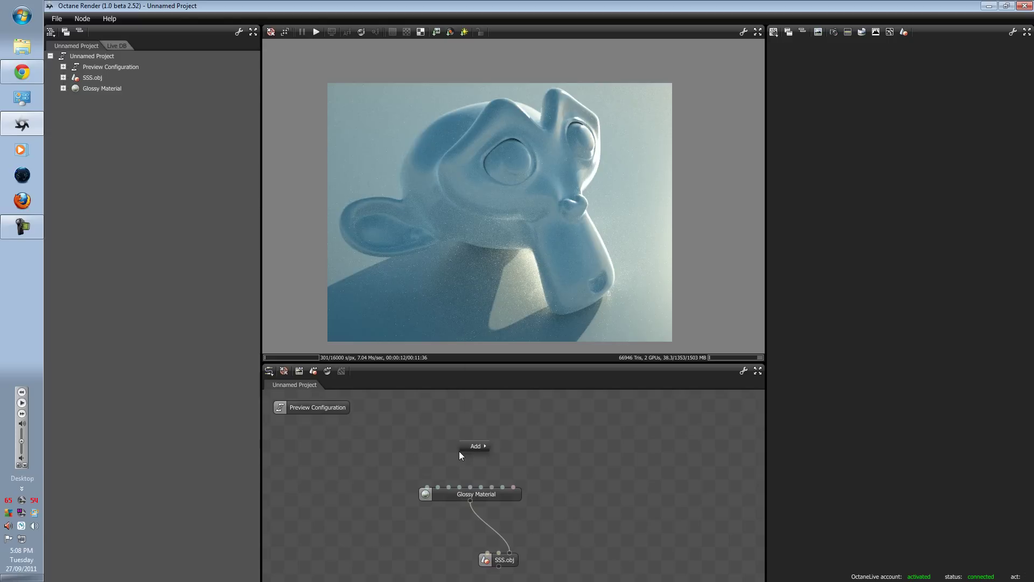
mouse_move(475, 445)
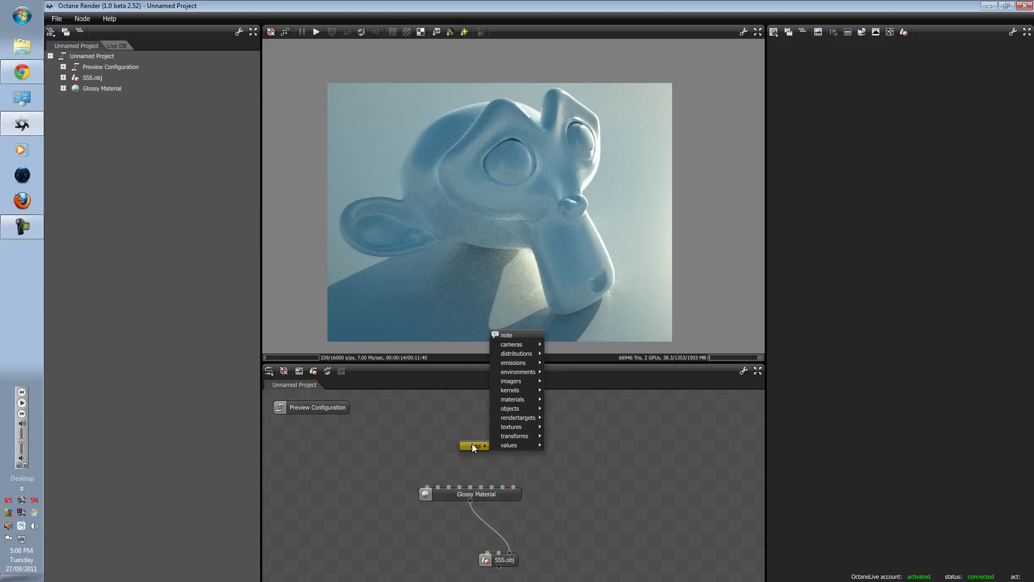
mouse_move(521, 428)
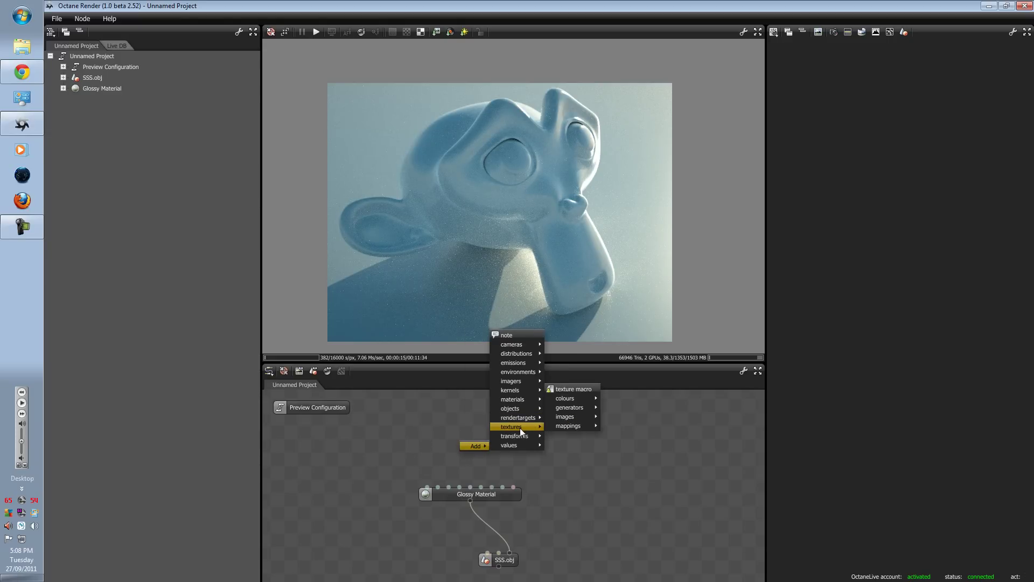
mouse_move(571, 411)
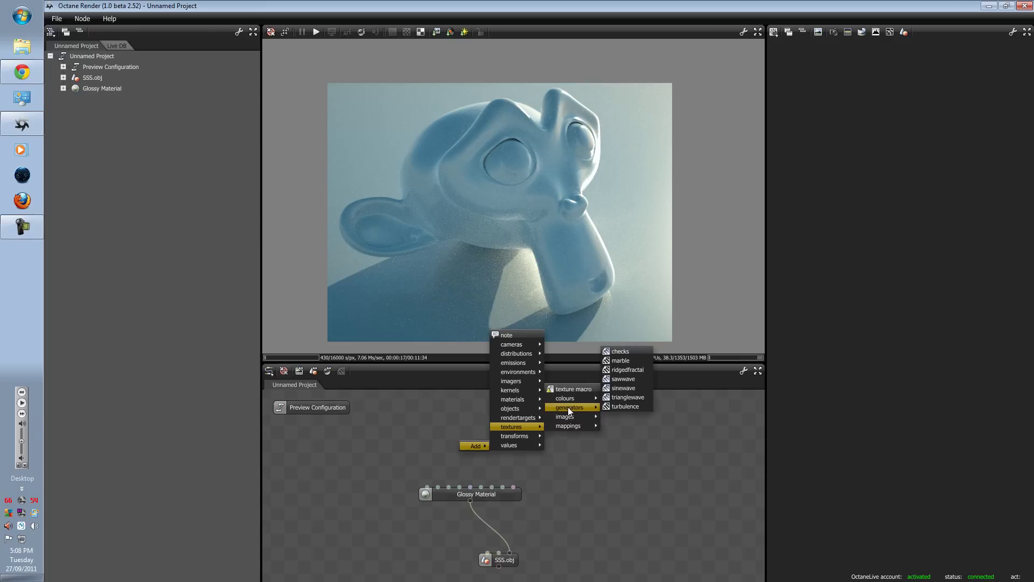
click(627, 352)
drag(470, 444, 310, 431)
Add a marble generator texture and place its node beside the Checks Mix Texture node.
right_click(352, 447)
mouse_move(371, 439)
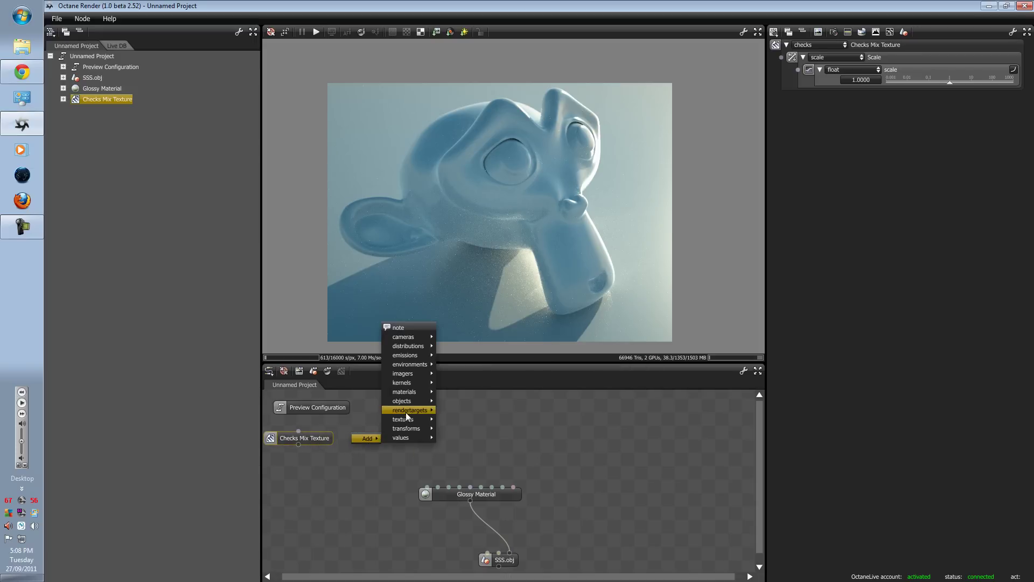
mouse_move(409, 419)
mouse_move(470, 402)
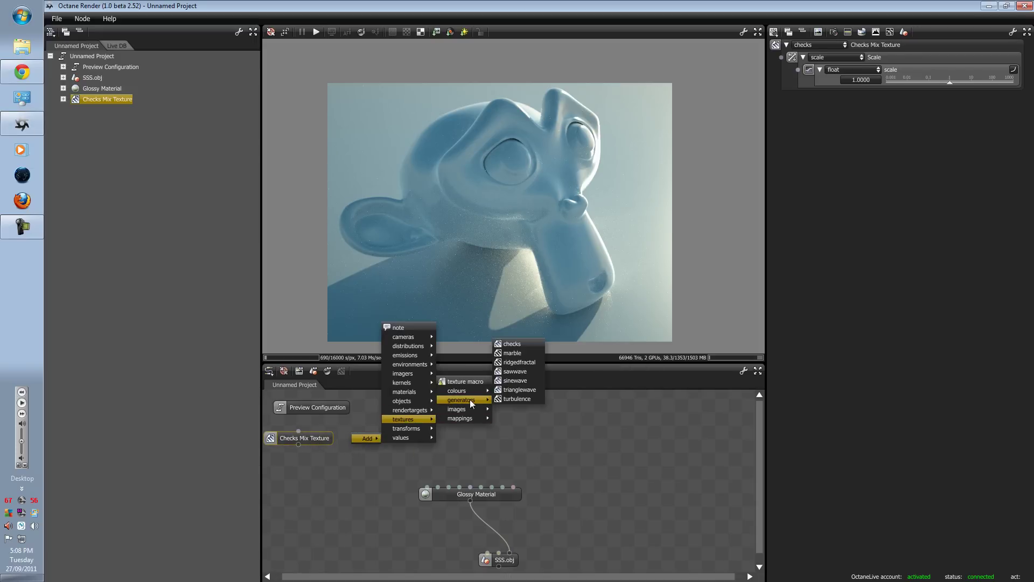
click(512, 353)
drag(396, 445, 392, 436)
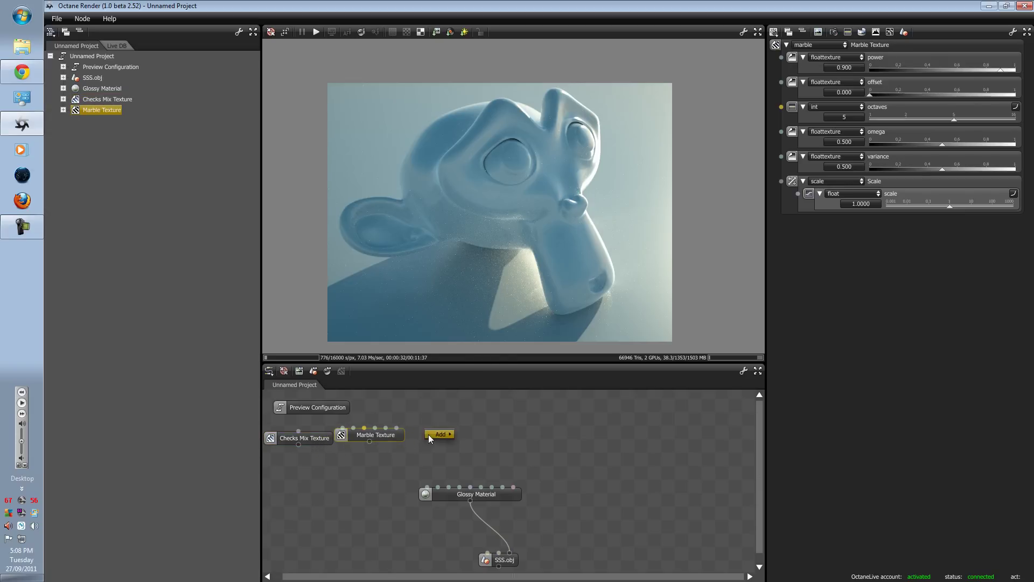
Add a ridgedfractal generator texture to the node graph near the Marble Texture node.
mouse_move(431, 434)
mouse_move(485, 415)
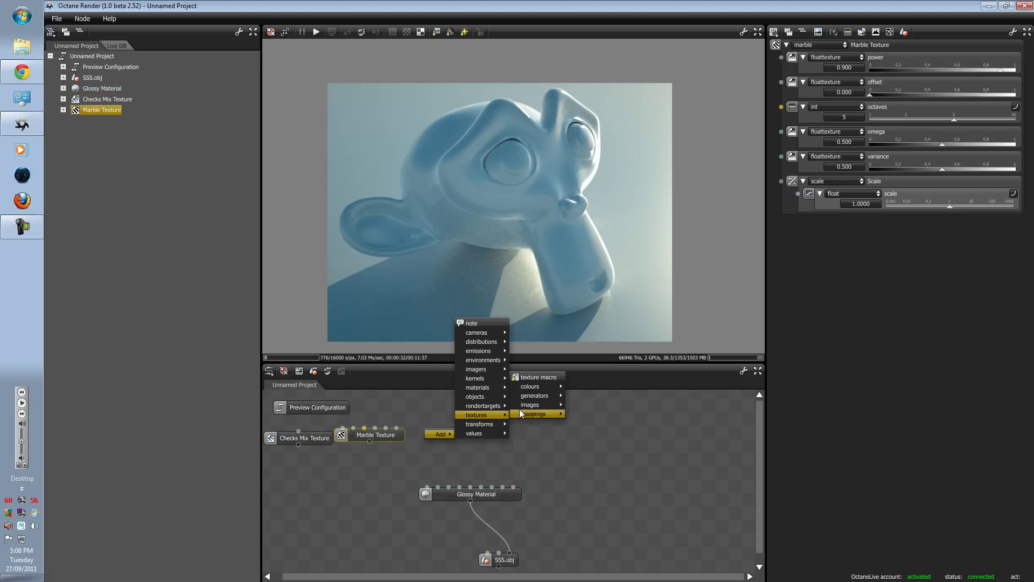
mouse_move(529, 394)
click(590, 367)
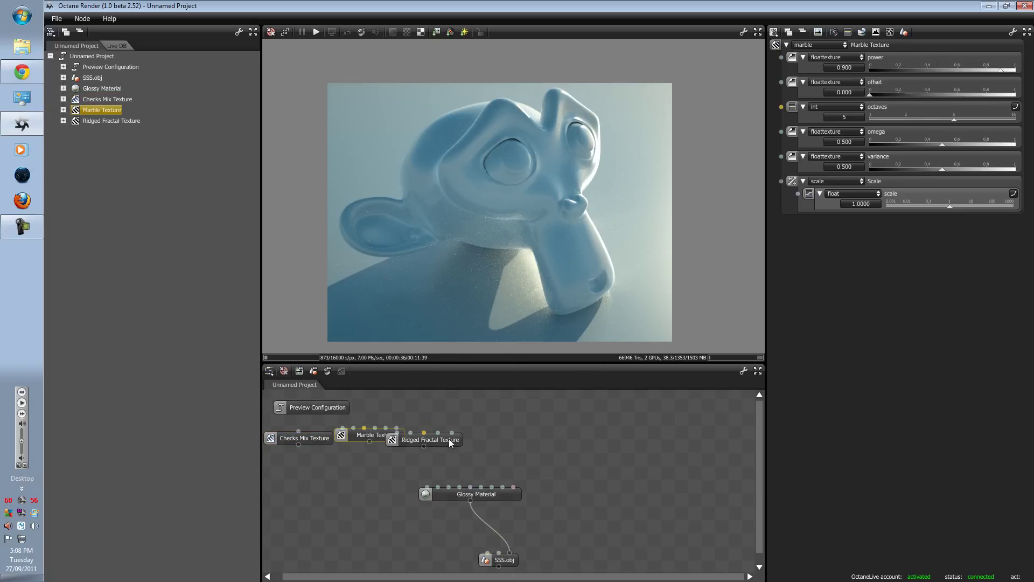
Place the Ridged Fractal Texture node beside Marble Texture, and add a sawwave generator texture next to it.
drag(449, 439, 468, 431)
right_click(471, 438)
mouse_move(481, 443)
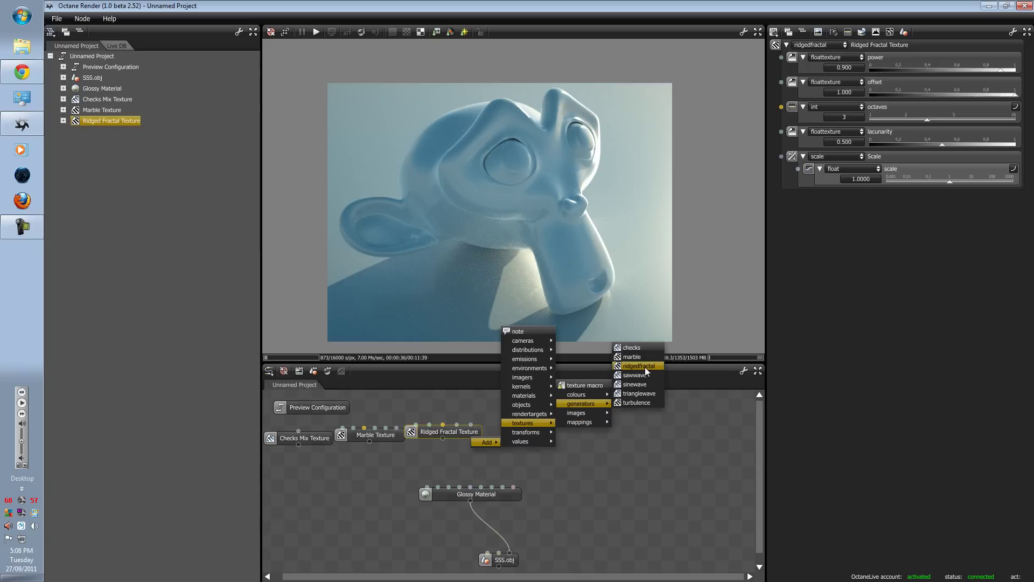
click(643, 375)
drag(496, 445, 546, 428)
Add a sinewave generator texture and place its node beside the Saw Wave Texture node.
mouse_move(544, 454)
mouse_move(574, 433)
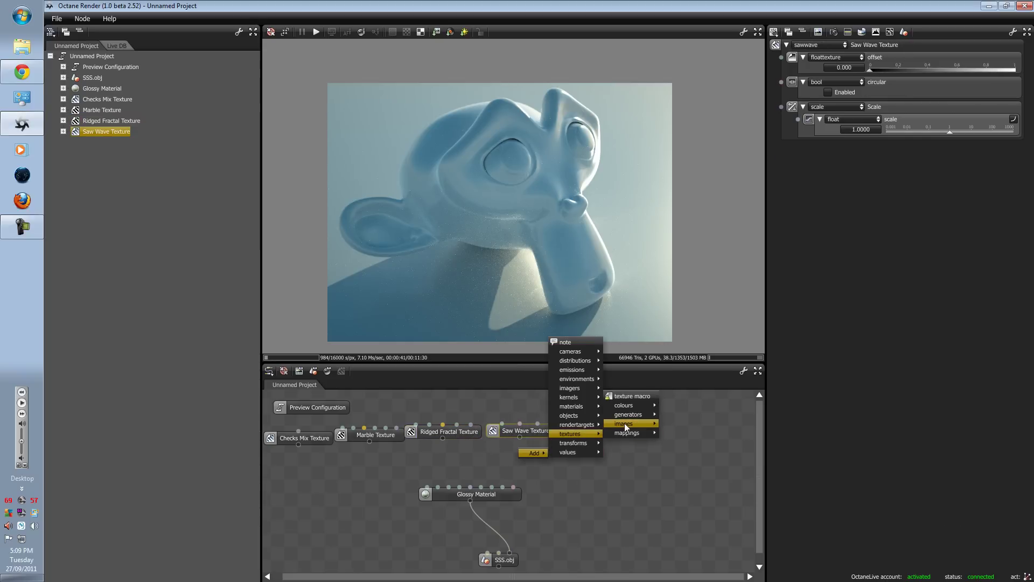
mouse_move(628, 414)
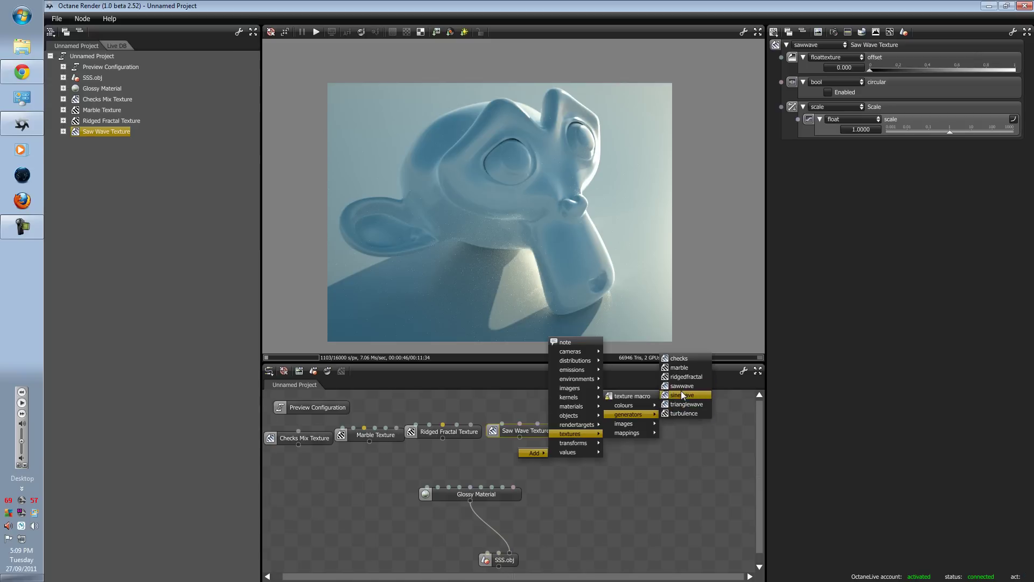
click(681, 395)
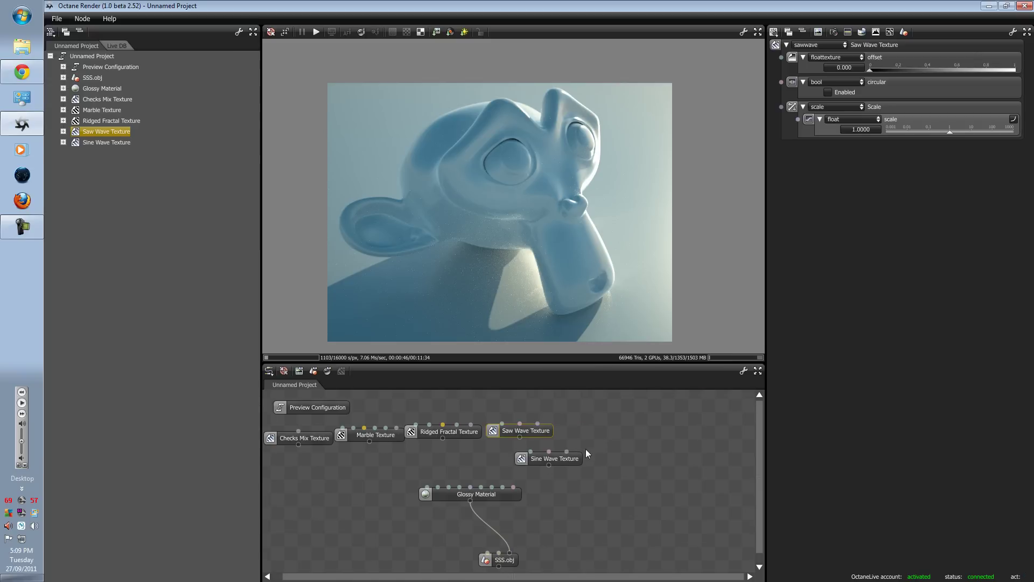
drag(575, 460, 617, 434)
Add a turbulence generator texture and place its node beside the Sine Wave Texture node.
mouse_move(563, 458)
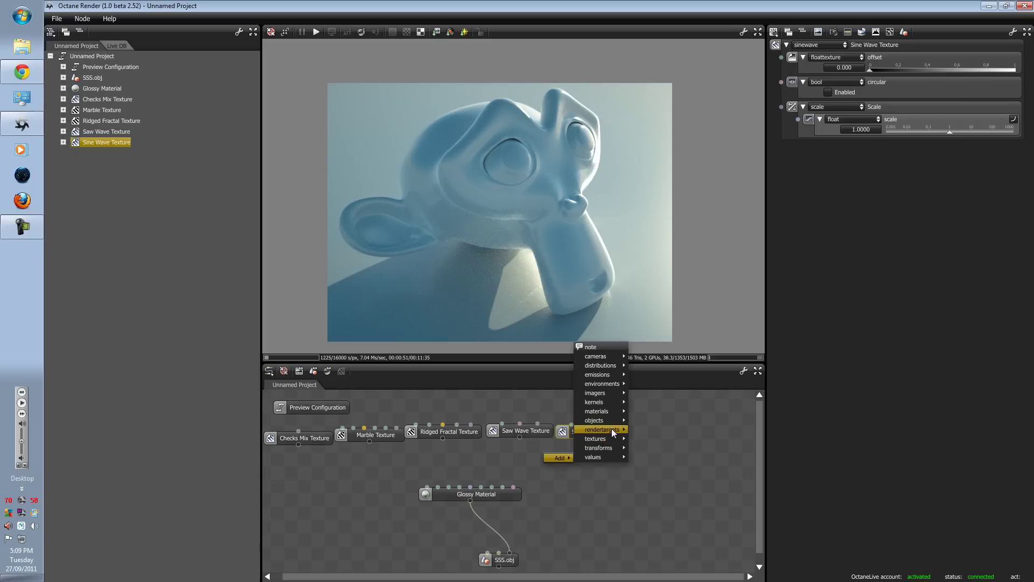
mouse_move(599, 438)
mouse_move(647, 419)
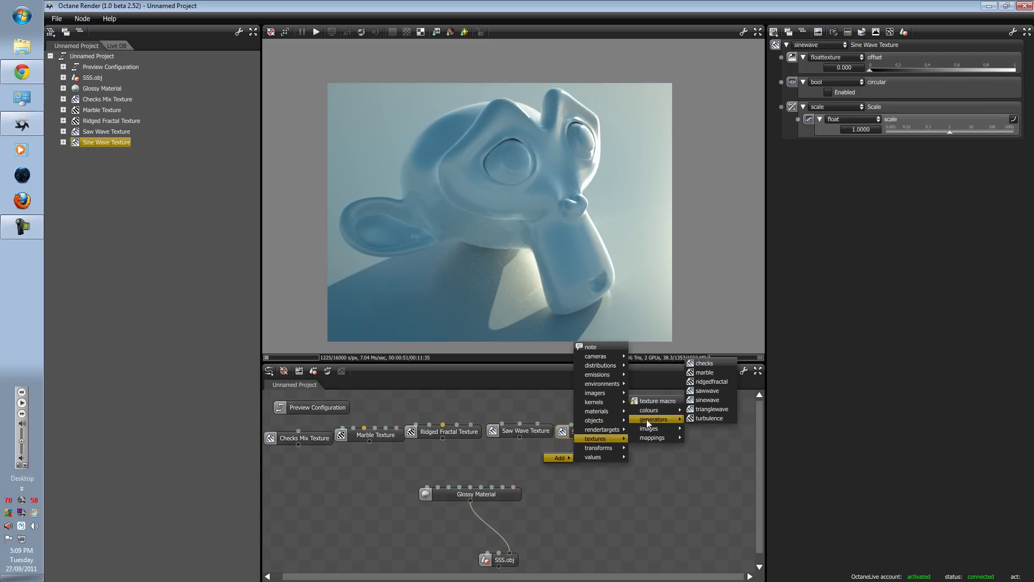
click(709, 418)
drag(590, 469, 682, 443)
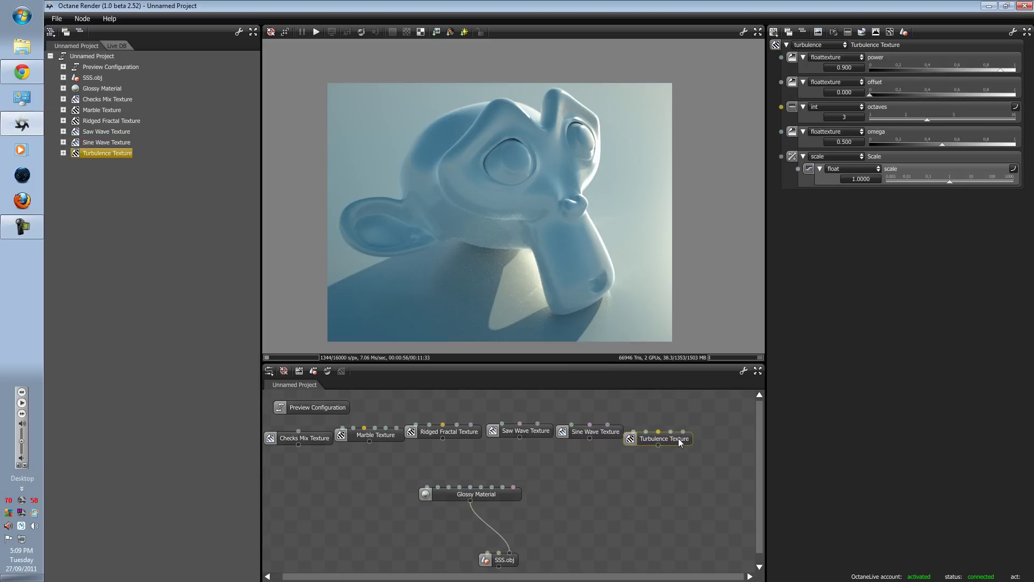
Align the ridged fractal, saw wave, sine wave and turbulence nodes in one row with the checks and marble nodes.
click(367, 437)
drag(430, 434, 431, 437)
click(506, 435)
drag(506, 434, 504, 439)
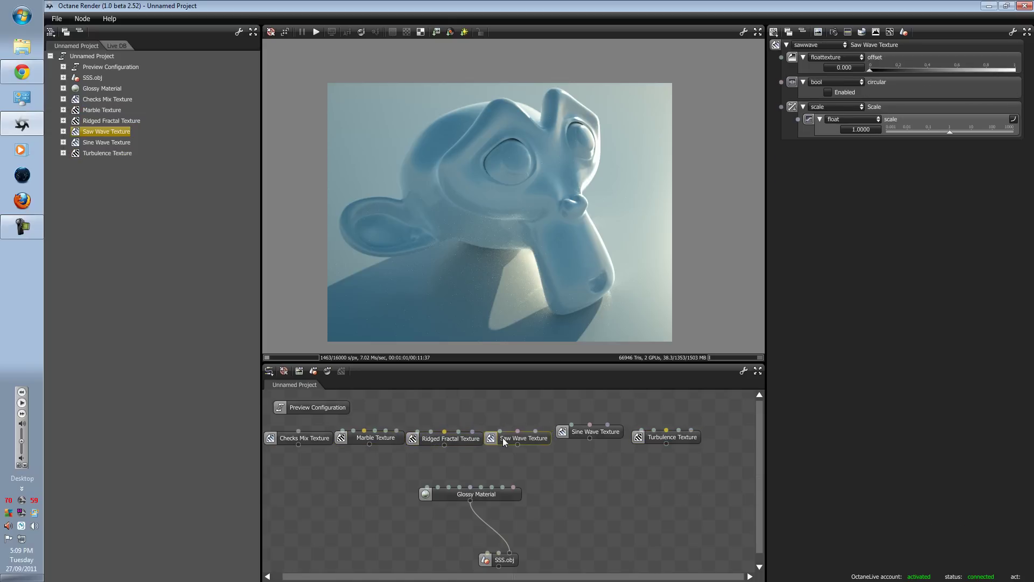
drag(573, 428, 567, 436)
drag(655, 434, 644, 438)
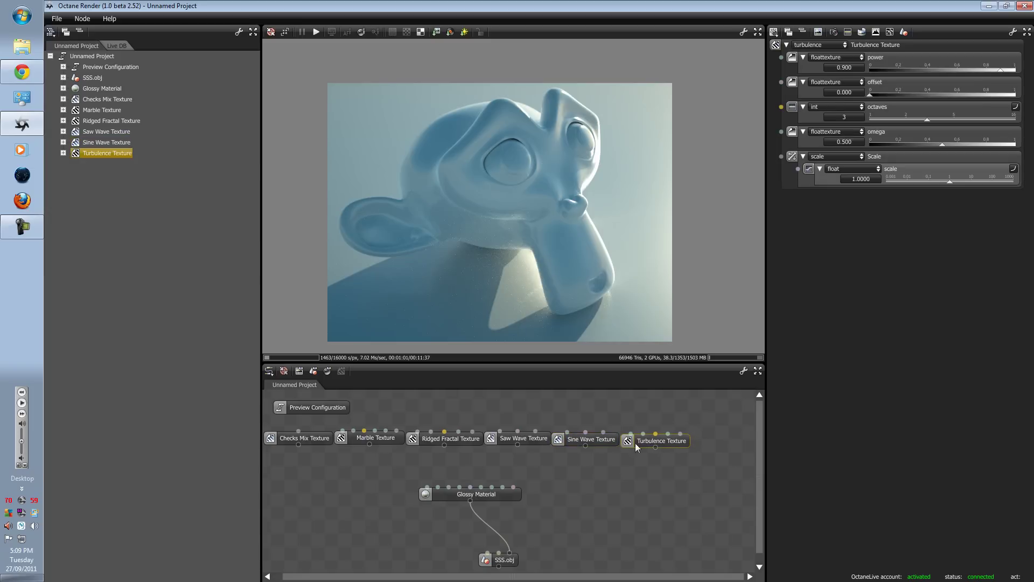
click(615, 467)
Move the Glossy Material node slightly down, connect Checks Mix Texture to its diffuse input, and render SSS.obj from a new angle.
drag(442, 501, 448, 516)
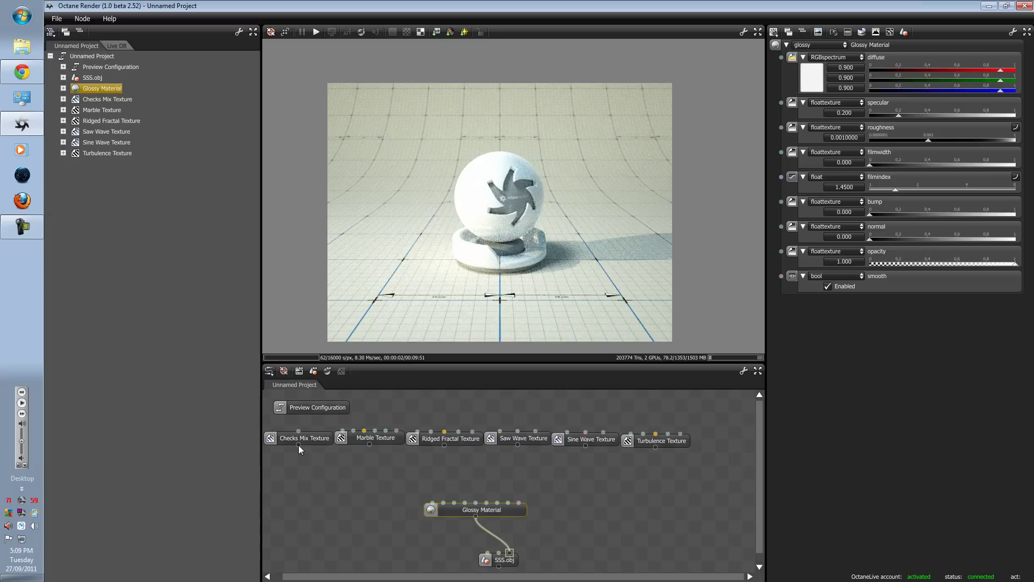
drag(298, 445, 433, 504)
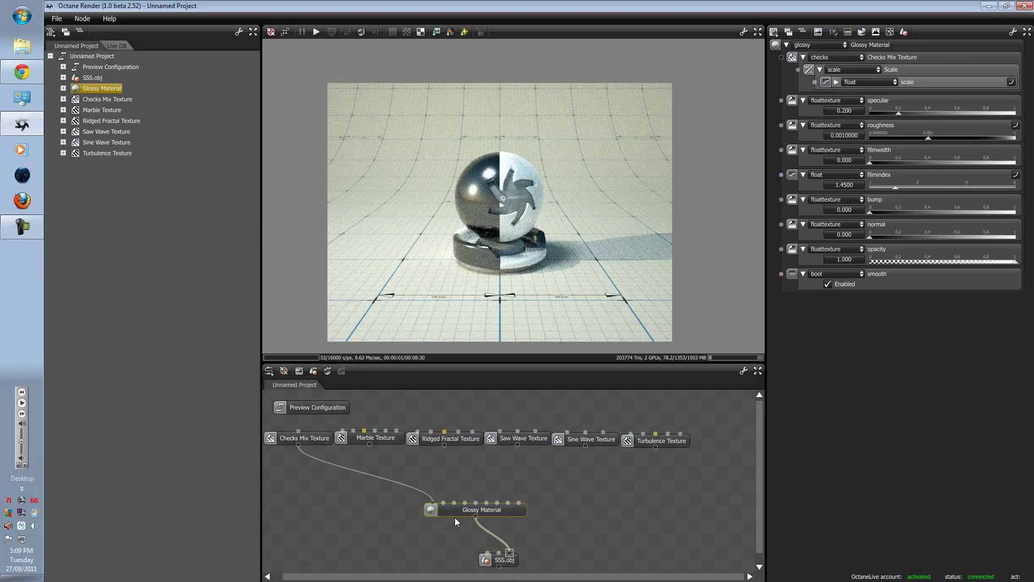
click(504, 561)
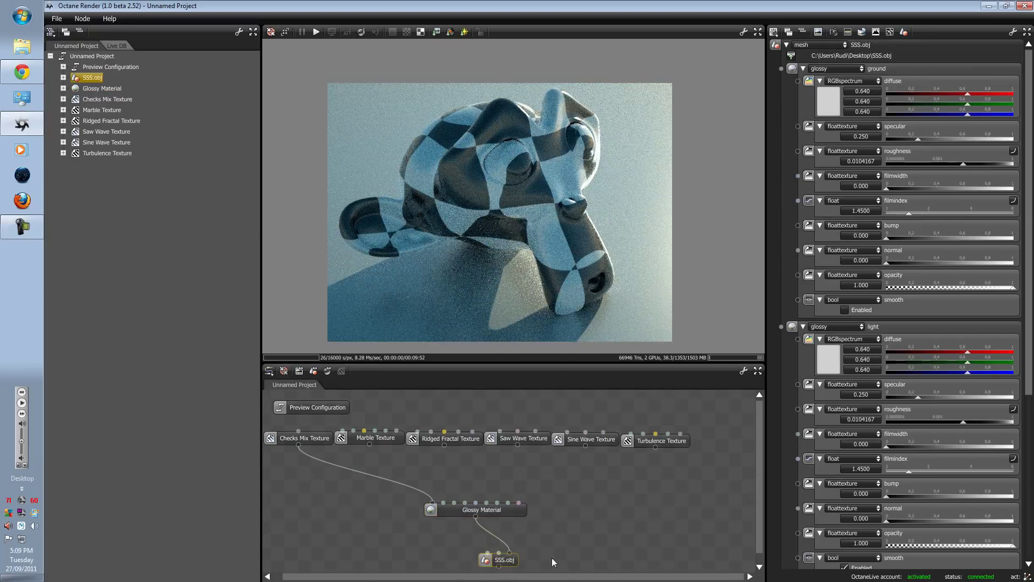
drag(650, 215, 523, 171)
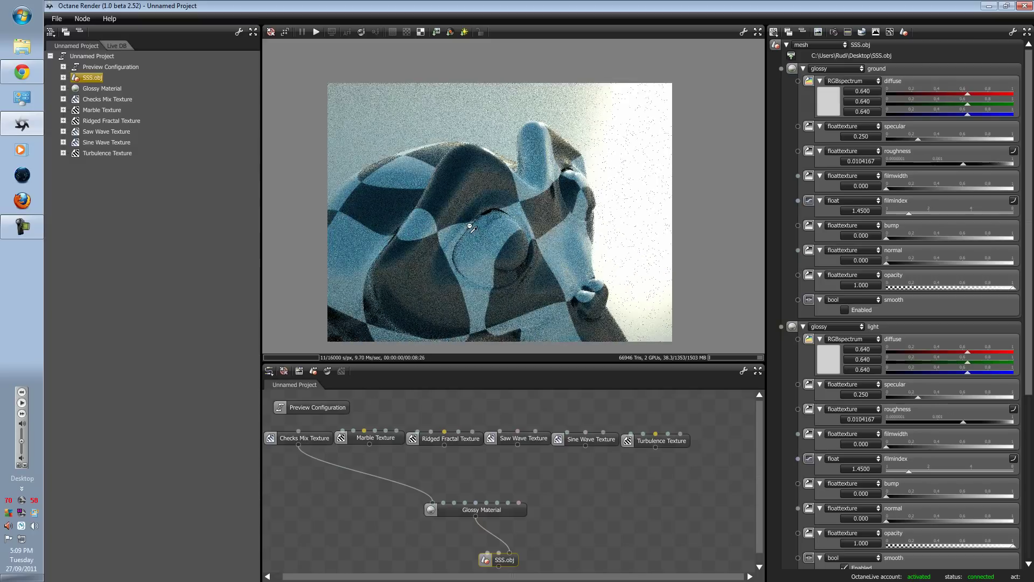
Set the Checks Mix Texture's scale to 1.9040.
click(303, 438)
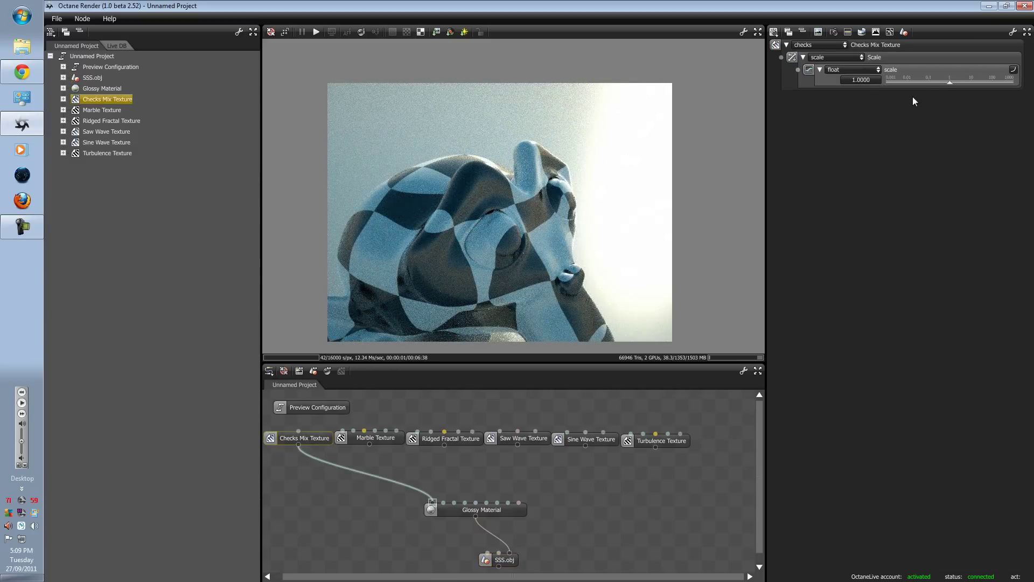
mouse_move(949, 82)
mouse_down()
mouse_move(935, 77)
mouse_move(955, 72)
mouse_up()
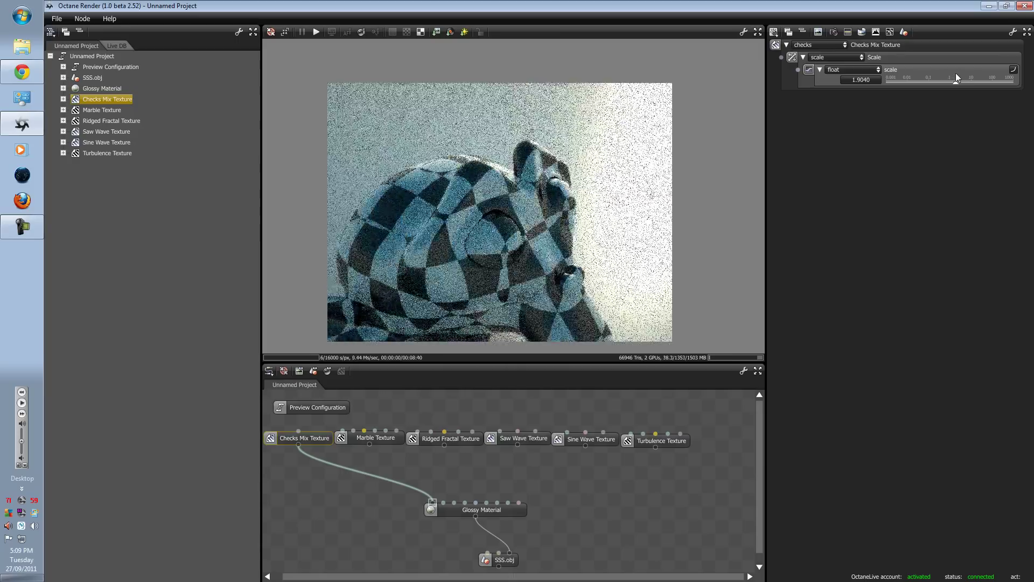
drag(298, 445, 312, 469)
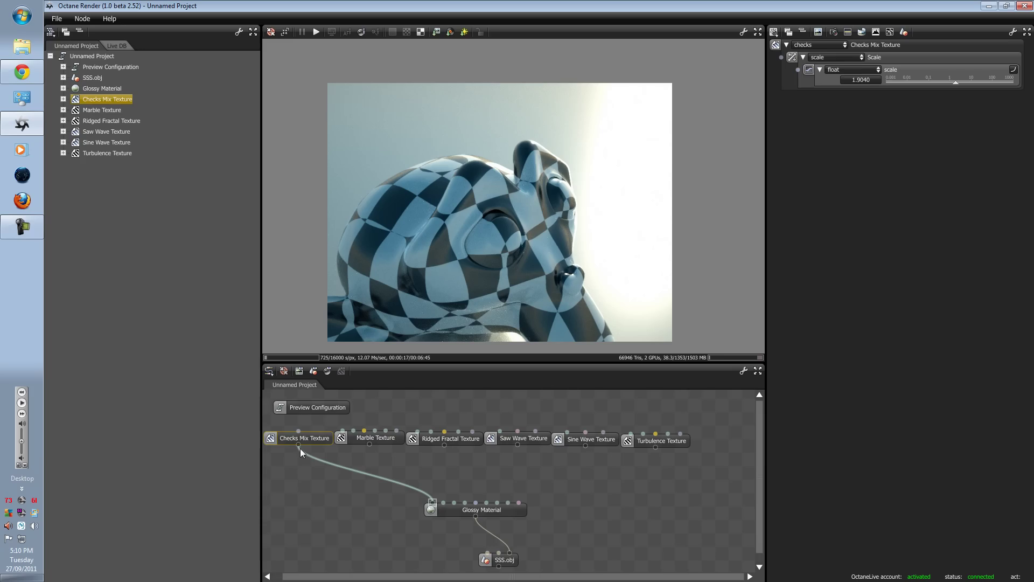
Replace the checks texture with Marble Texture on the Glossy Material's diffuse input.
drag(480, 217, 554, 226)
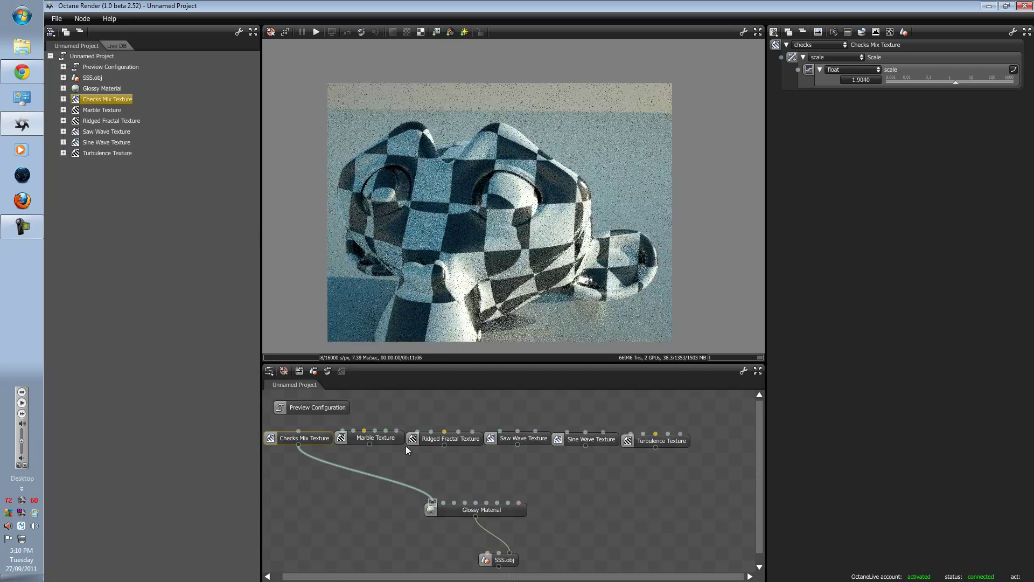
drag(407, 484, 367, 444)
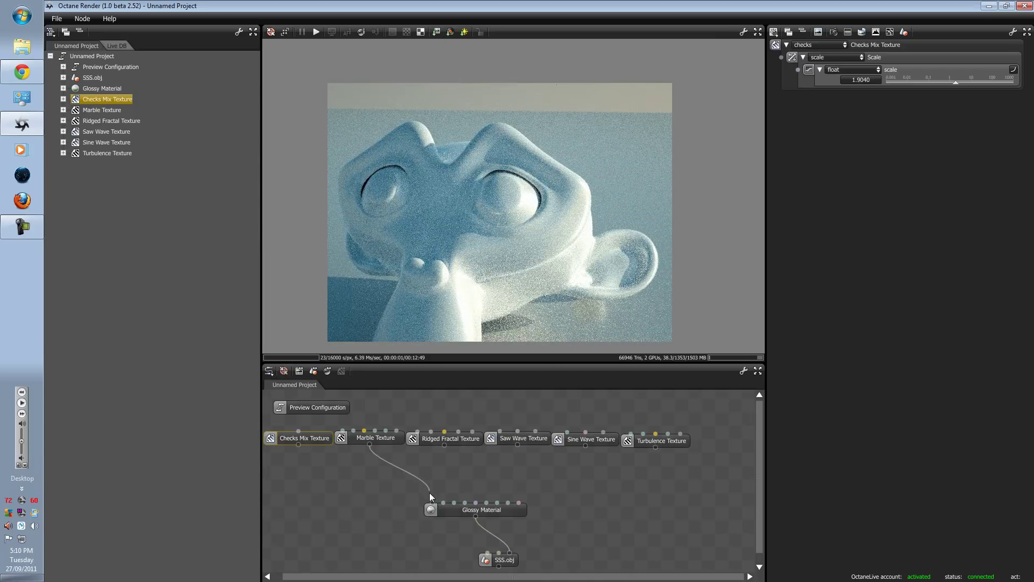
drag(431, 494, 430, 502)
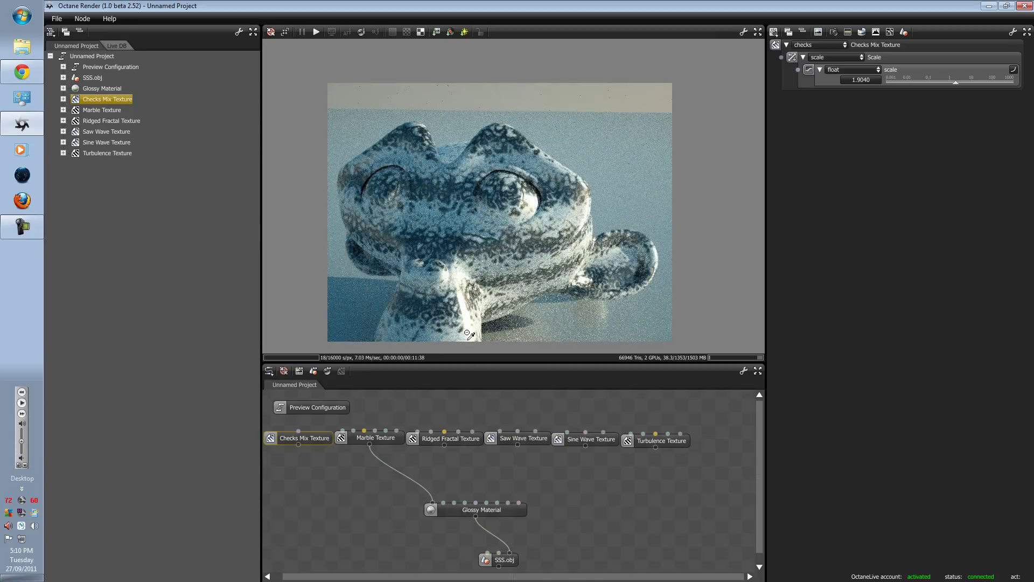
click(445, 263)
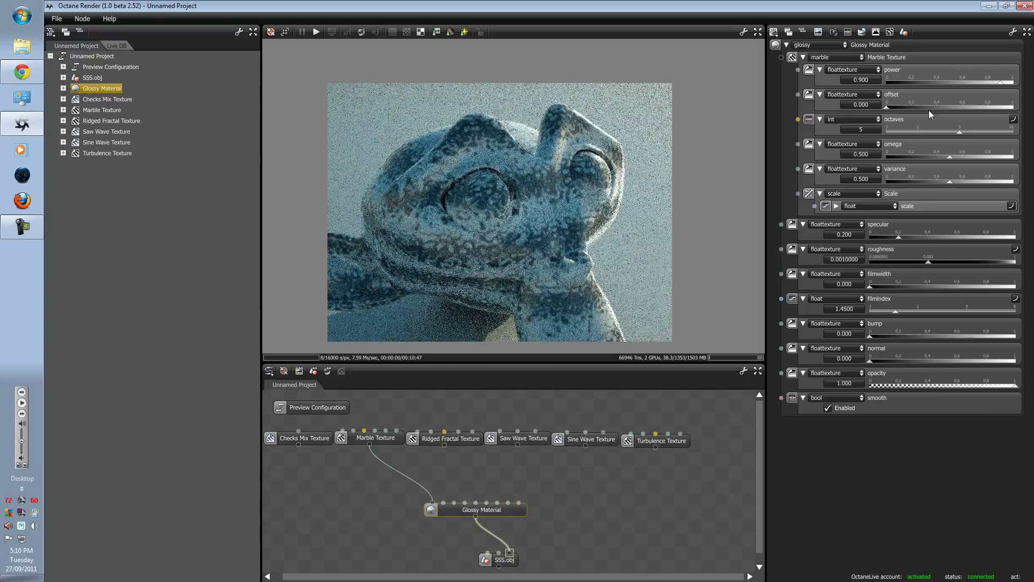
Set the Marble Texture's power to 1.000, octaves to 16 and omega to 0.000.
click(392, 442)
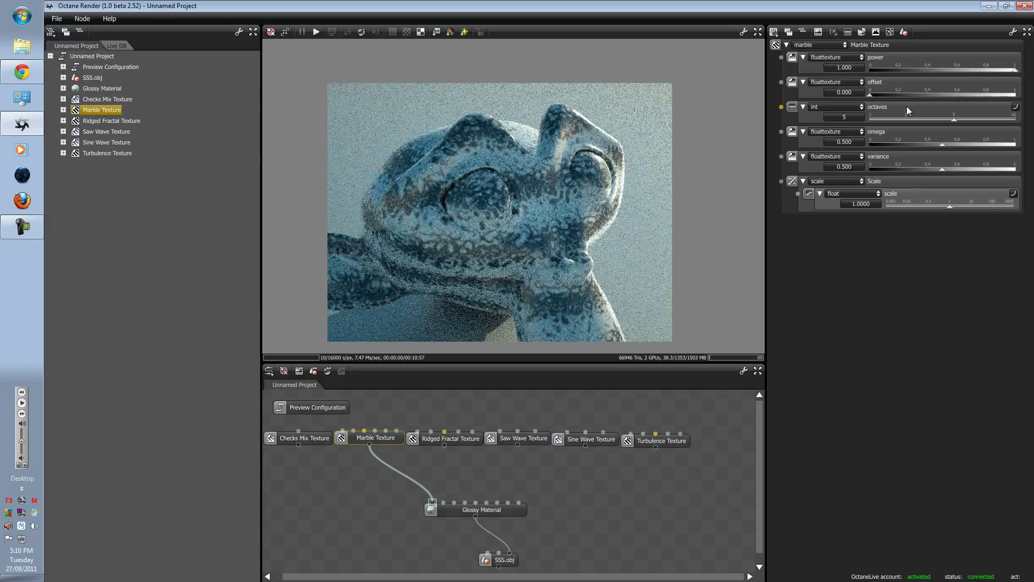
drag(869, 93, 1033, 105)
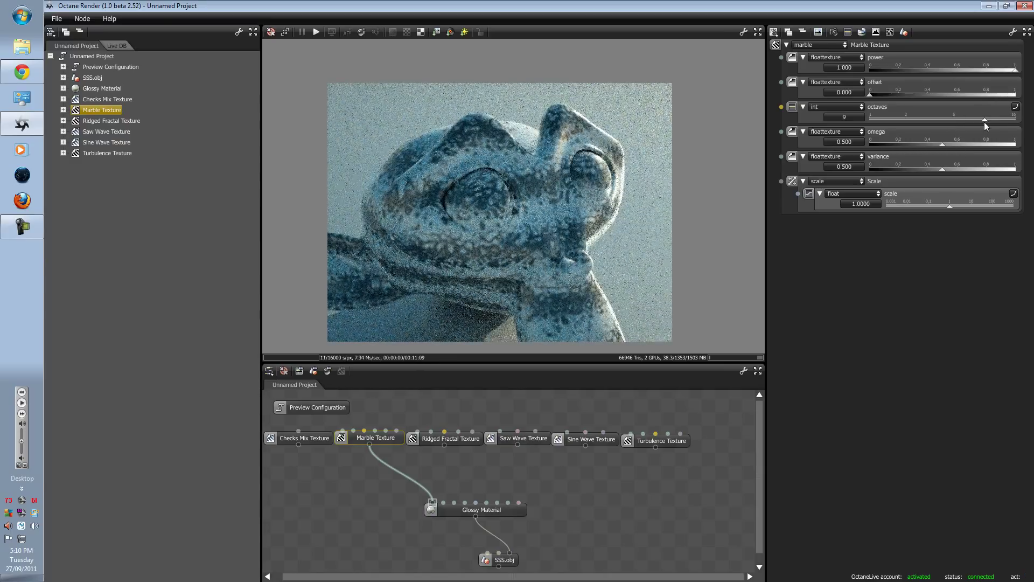
drag(994, 121, 1016, 146)
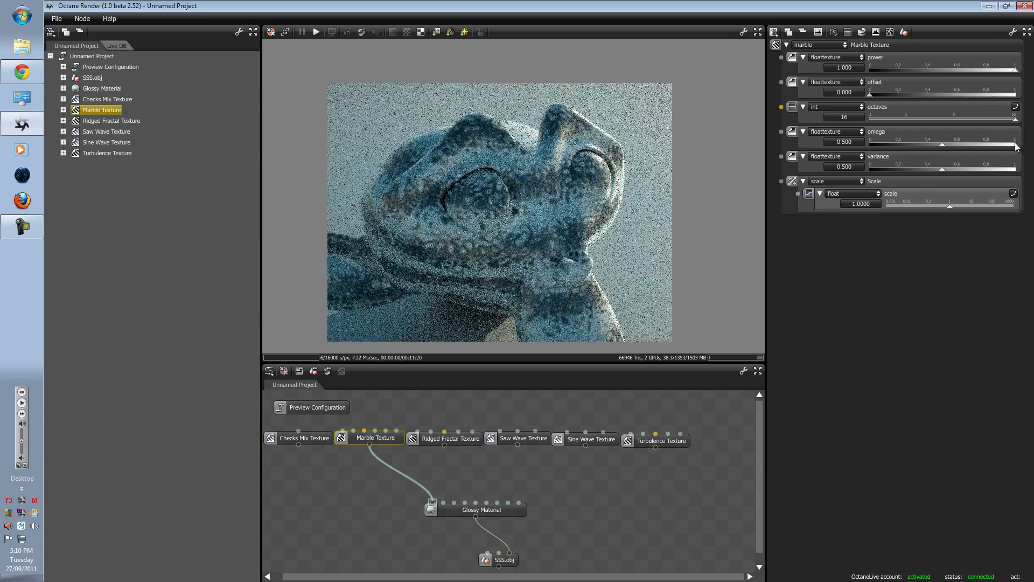
drag(942, 143, 871, 144)
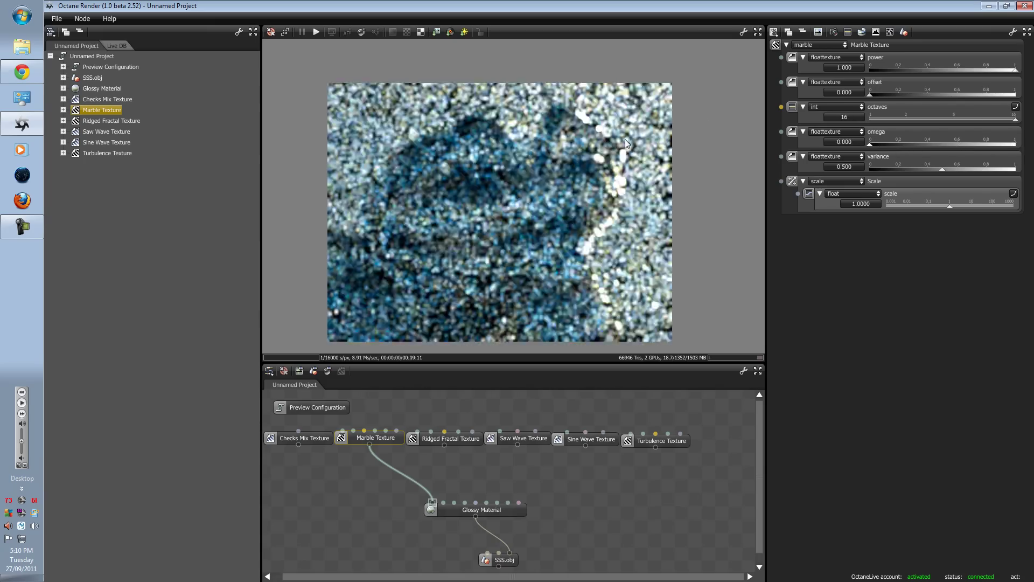
drag(626, 140, 829, 183)
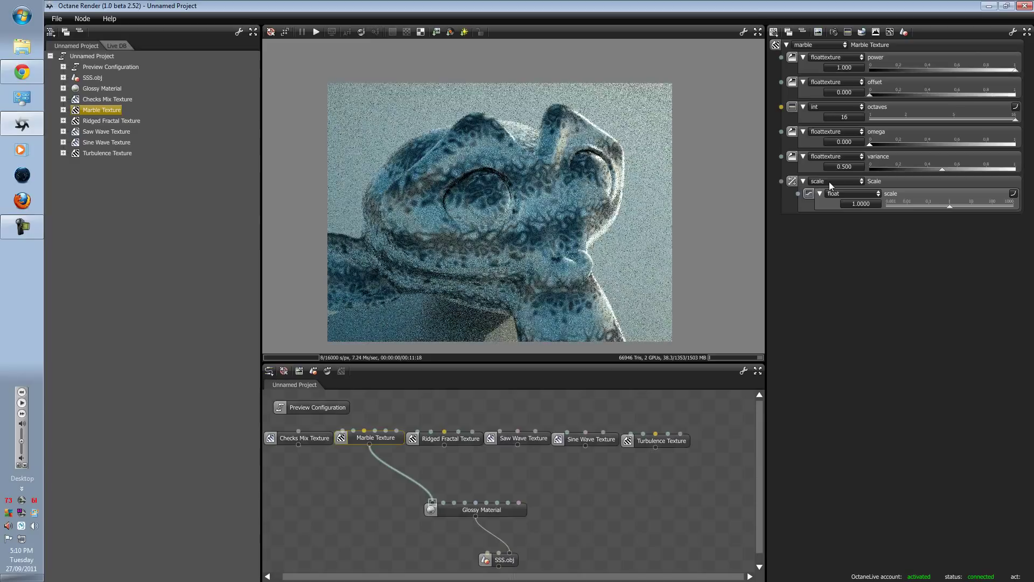
Set the Marble Texture's variance to 0.934 and its scale to 1.7957, keeping octaves at 16 and omega at 0.000.
drag(942, 169, 1007, 201)
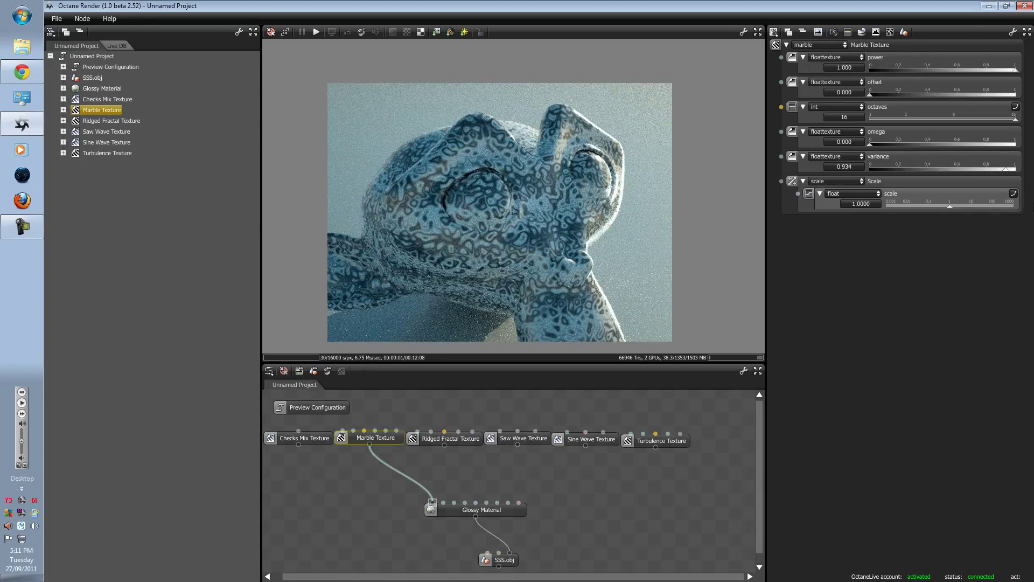
drag(967, 118, 1016, 122)
mouse_move(869, 145)
mouse_down()
mouse_move(943, 148)
mouse_move(867, 147)
mouse_up()
mouse_move(946, 206)
mouse_down()
mouse_move(936, 206)
mouse_move(955, 205)
mouse_up()
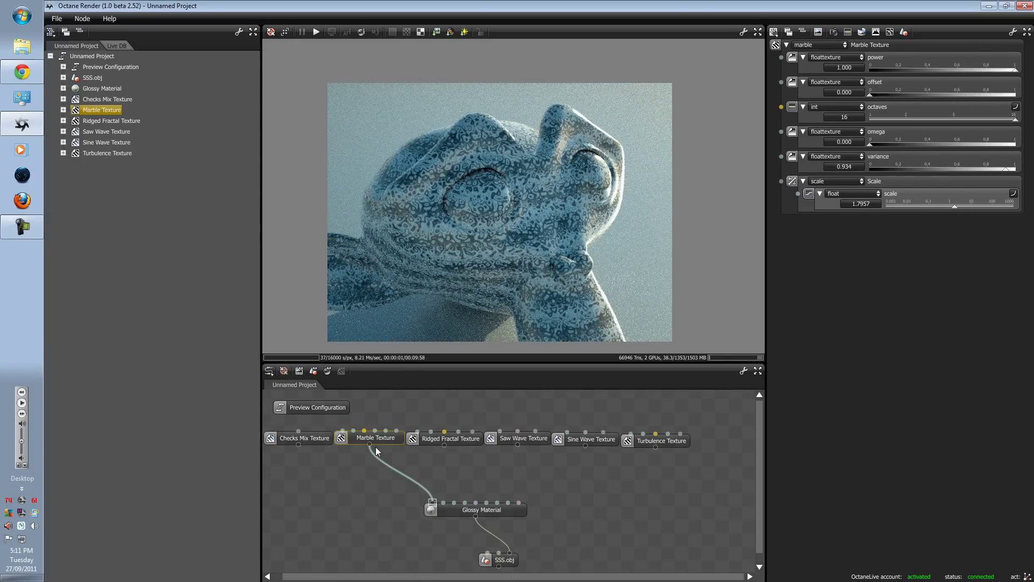
Connect Marble Texture to the Glossy Material's bump input as well and set the marble scale to 2.2695.
drag(370, 445, 491, 509)
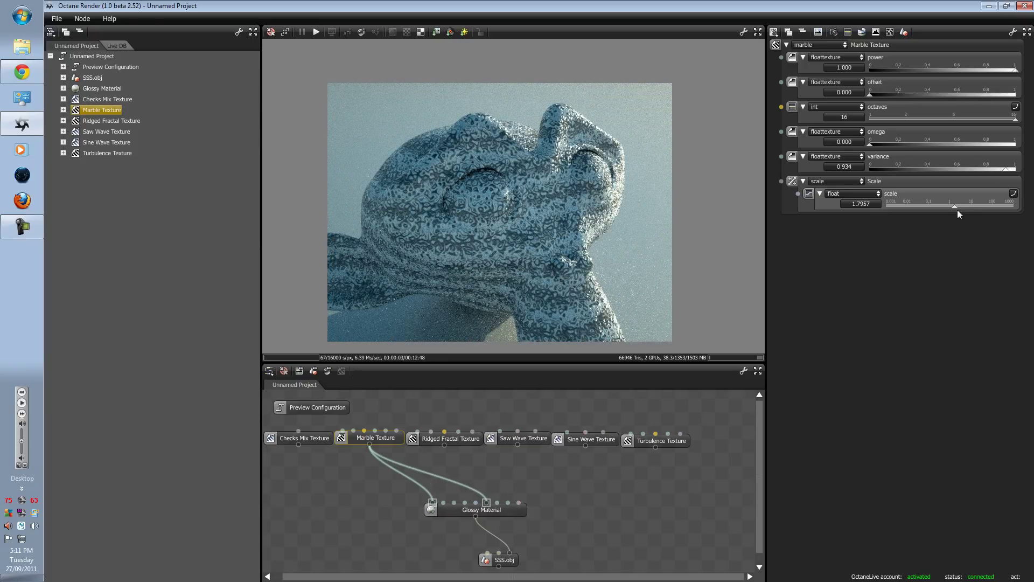
mouse_move(957, 209)
mouse_down()
mouse_move(970, 205)
mouse_move(934, 205)
mouse_move(958, 205)
mouse_up()
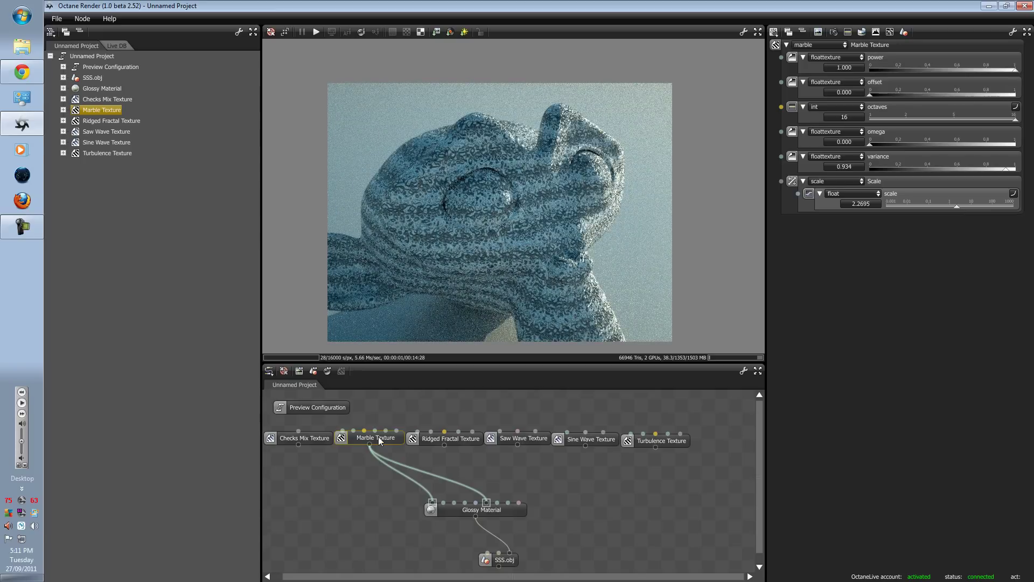
Remove both Marble Texture links from Glossy Material and connect Ridged Fractal Texture to its diffuse input.
click(445, 479)
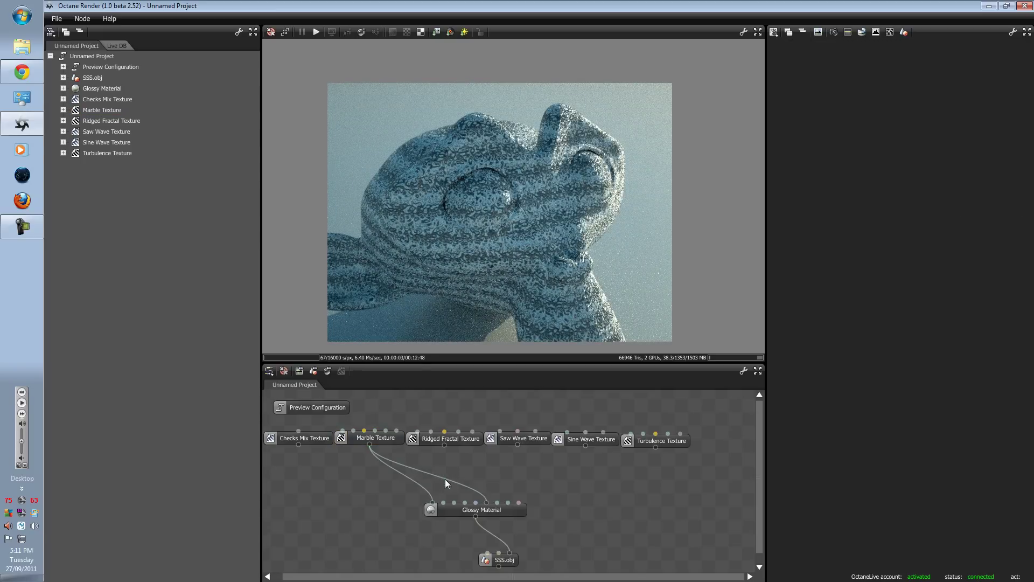
key(Delete)
click(429, 489)
key(Delete)
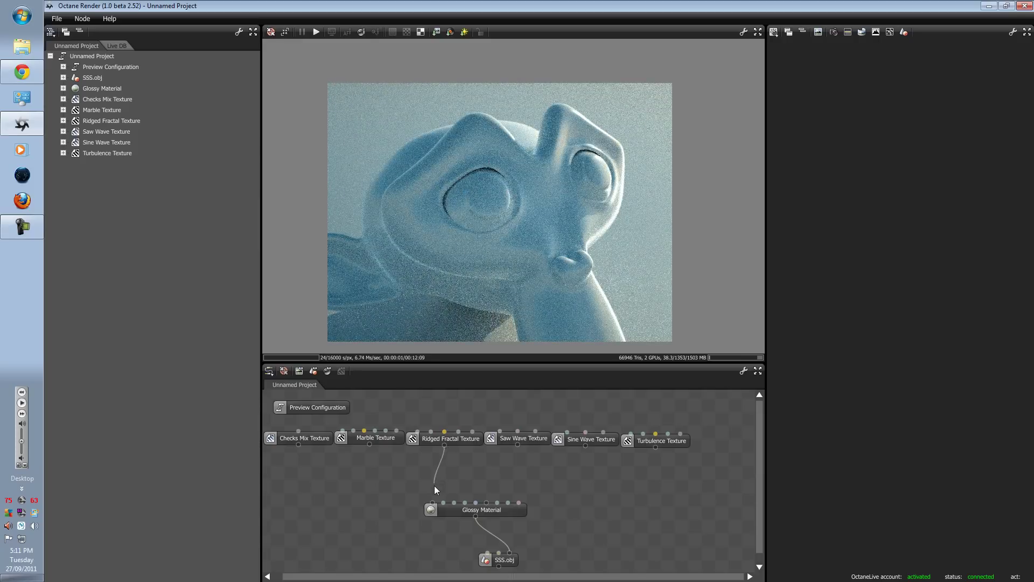
drag(434, 507, 433, 504)
Set the Ridged Fractal Texture's power to 1.000 and octaves to 8, trying a 0.000 offset before restoring it to 1.000.
click(411, 441)
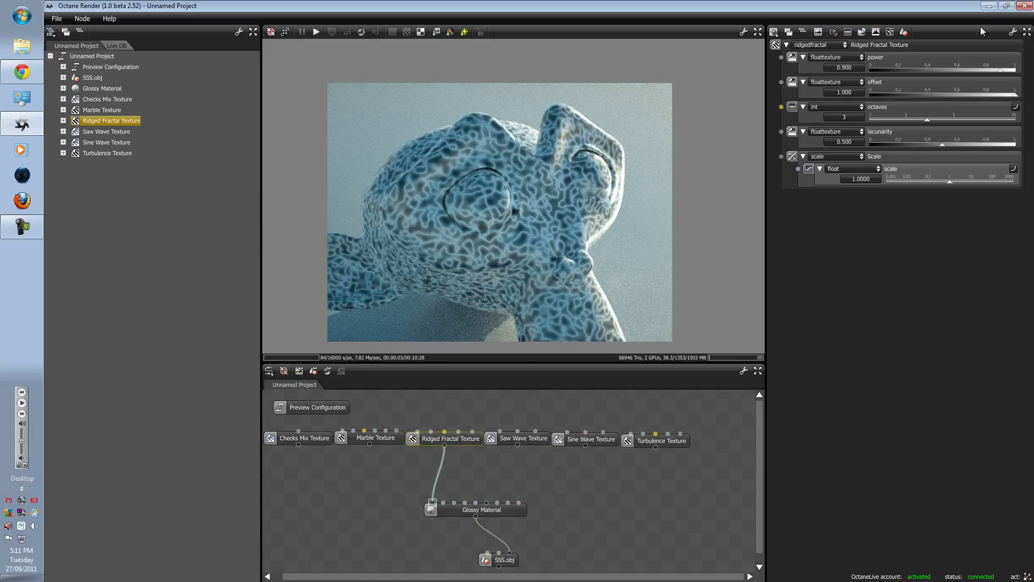
drag(982, 72, 1015, 72)
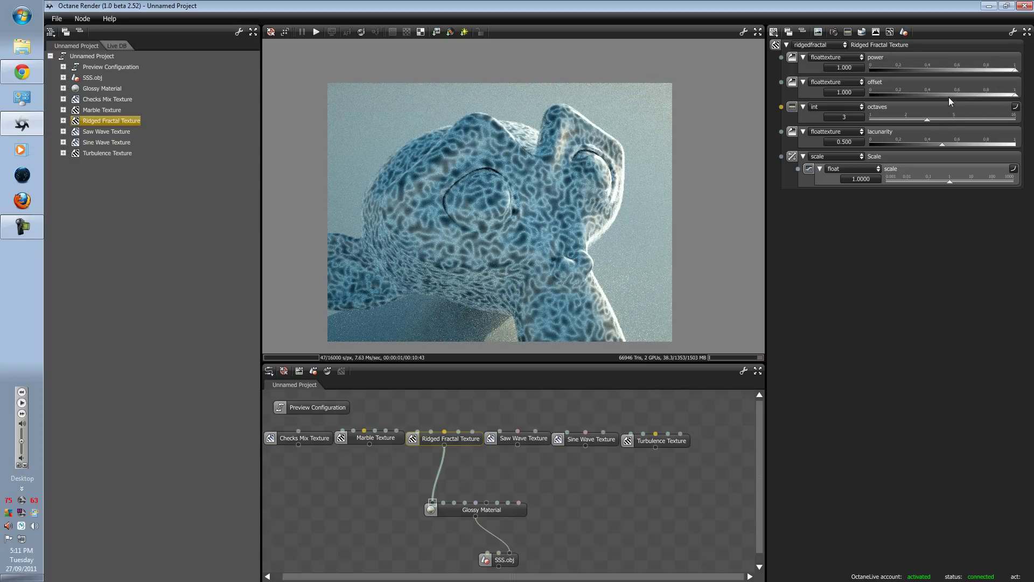
drag(1010, 96, 870, 95)
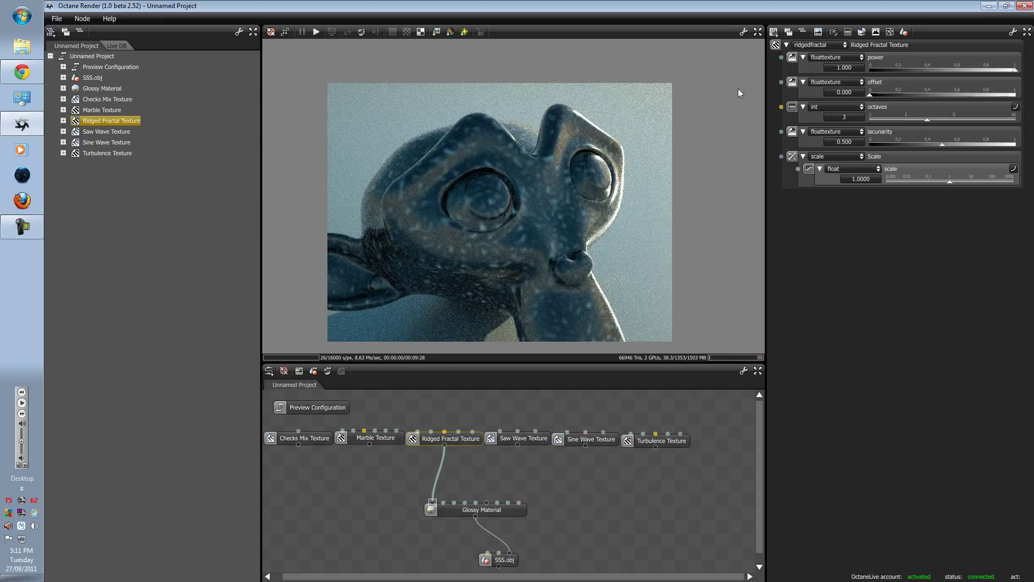
drag(929, 118, 1017, 119)
drag(874, 94, 1016, 119)
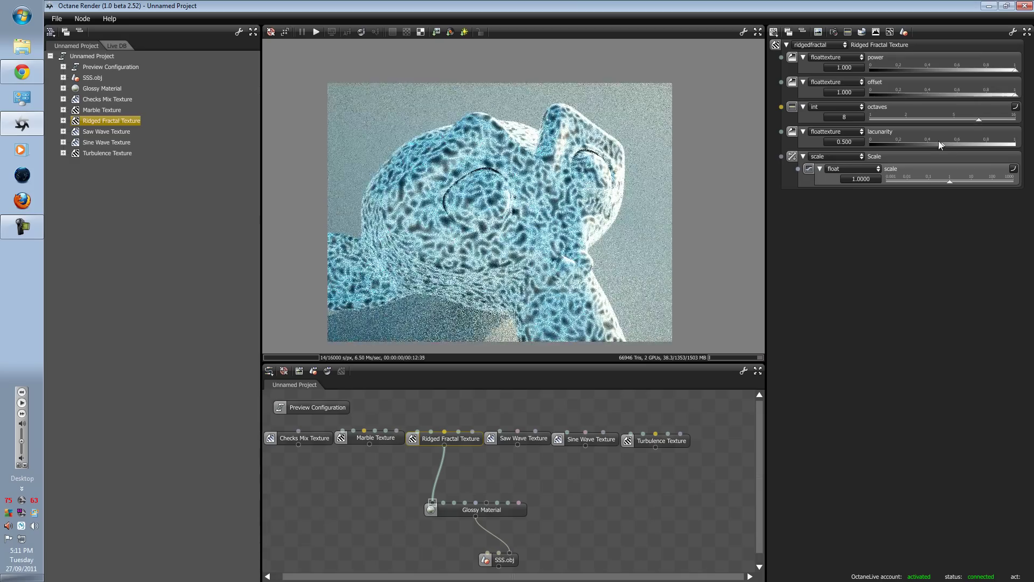
Set the Ridged Fractal Texture's lacunarity to 0.424 and scale to 0.9431, and inspect the pattern on the monkey up close.
drag(942, 145, 1016, 144)
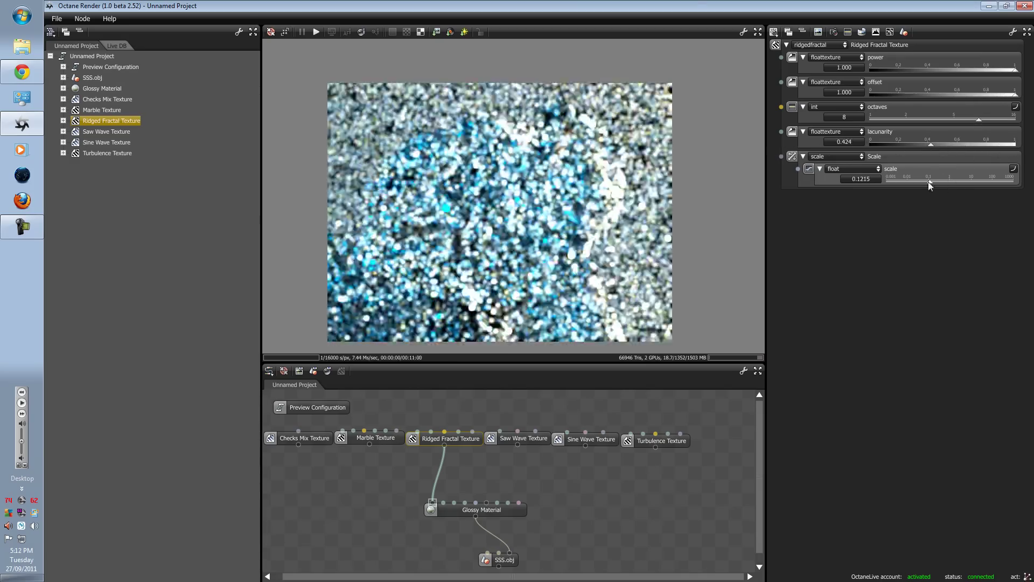
drag(929, 185, 950, 176)
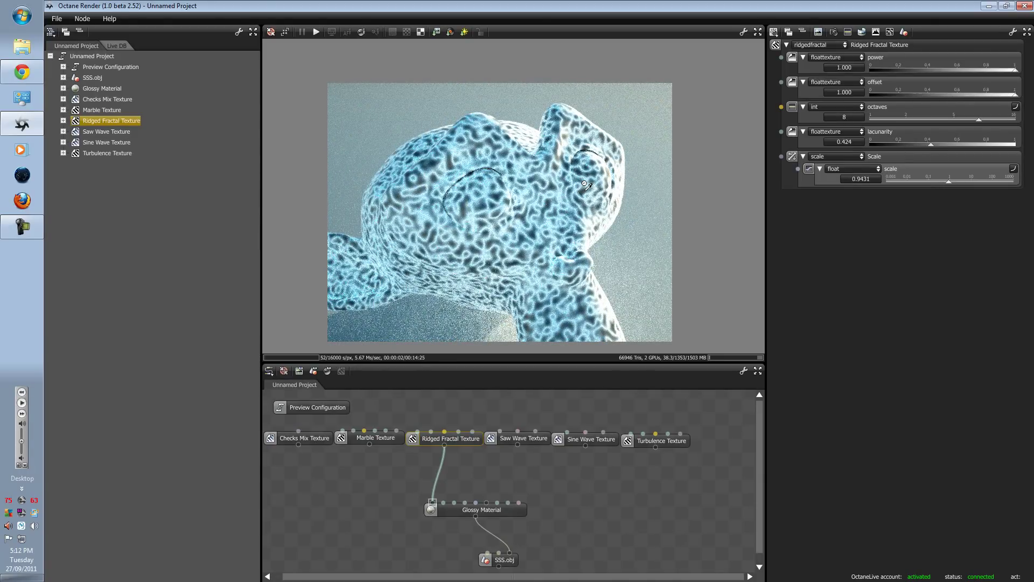
drag(585, 183, 501, 194)
scroll(501, 194, up, 4)
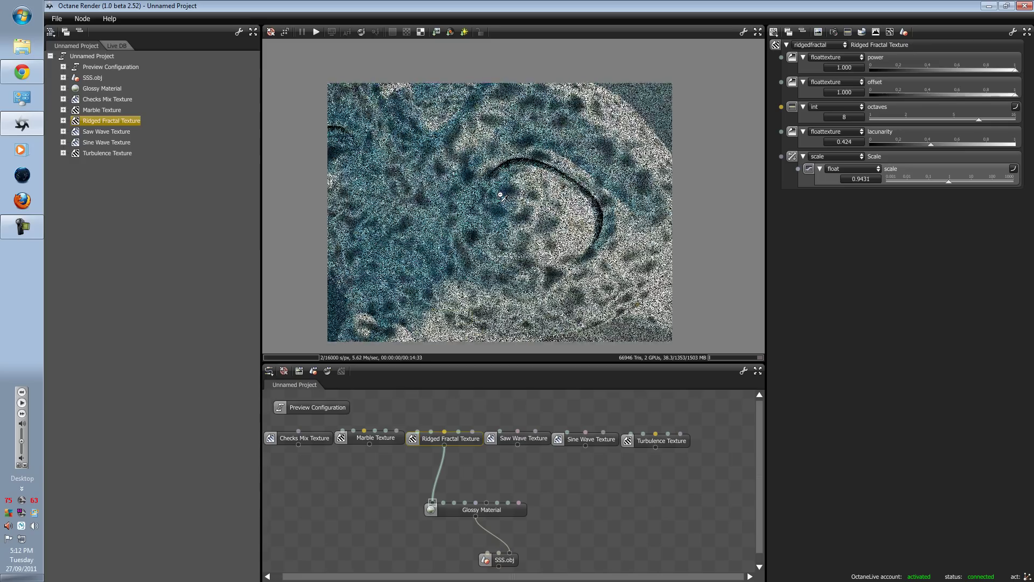
scroll(509, 207, up, 6)
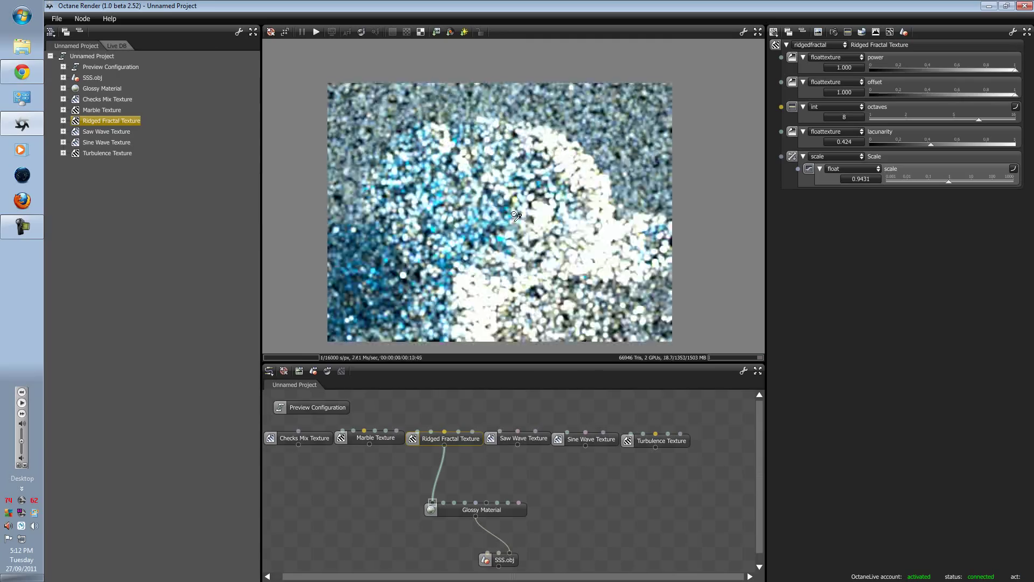
drag(514, 215, 560, 185)
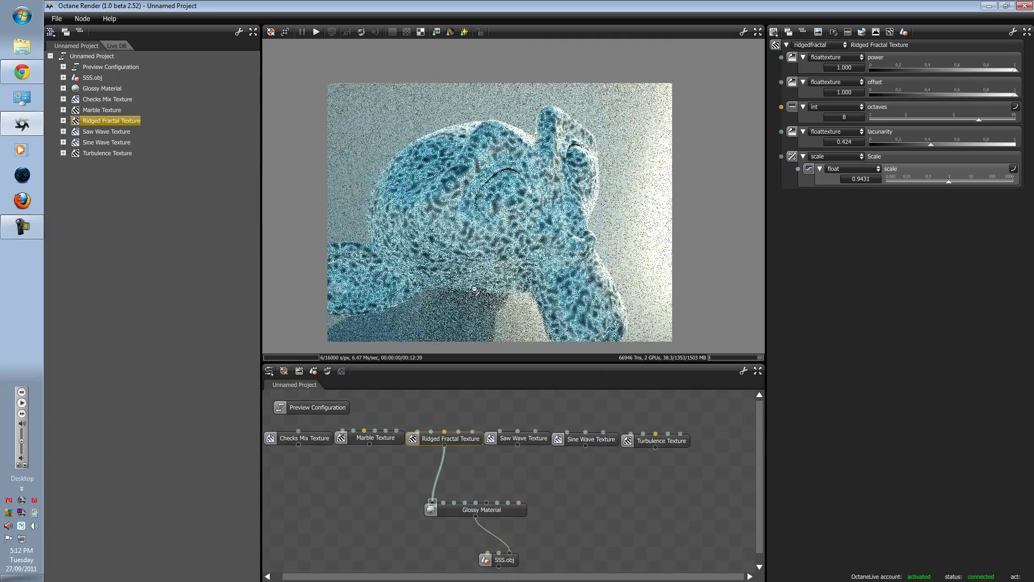
Replace the Ridged Fractal Texture with the Saw Wave Texture in the Glossy Material's diffuse input and display the Saw Wave parameters.
drag(435, 484, 429, 480)
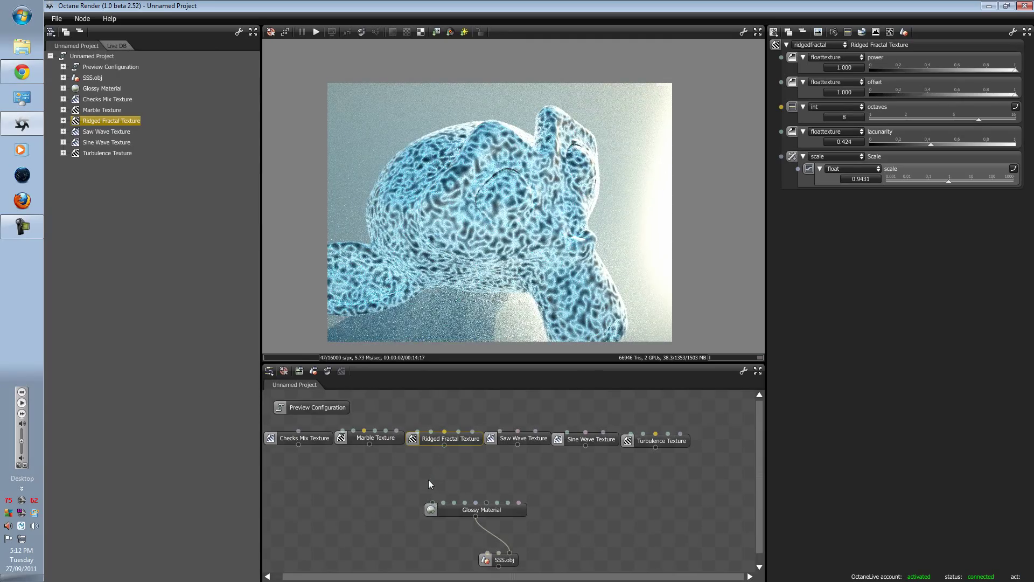
drag(518, 444, 433, 502)
click(493, 438)
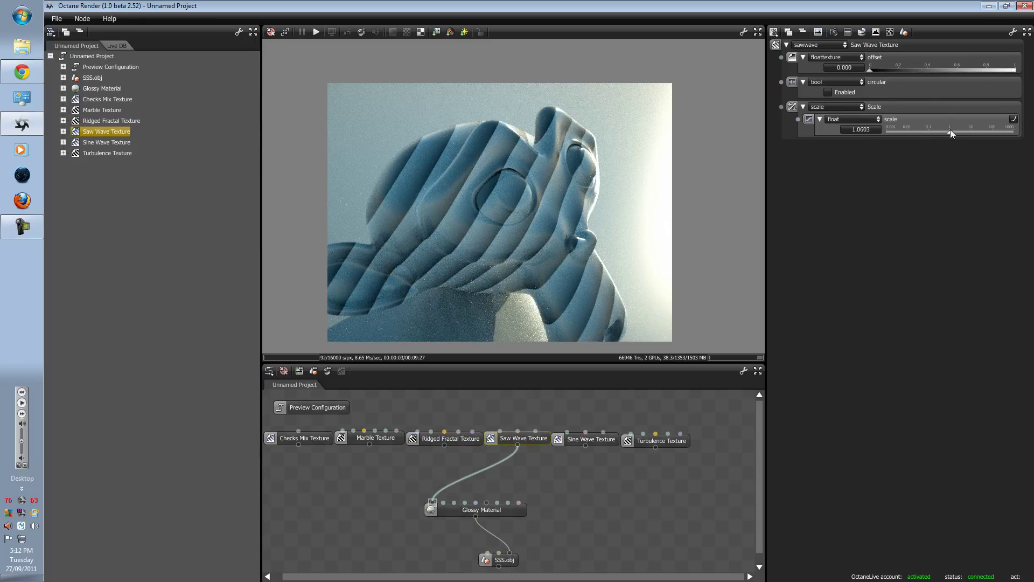
Set the Saw Wave Texture's scale to 3.8437 and inspect the stripes around the monkey's eyes.
drag(951, 129, 964, 134)
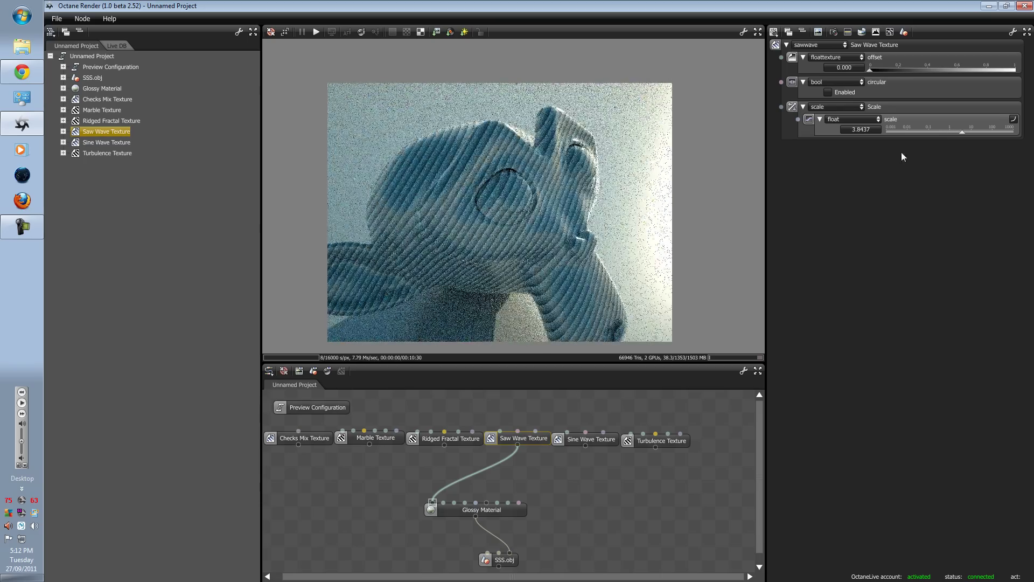
drag(488, 197, 537, 198)
scroll(526, 185, up, 3)
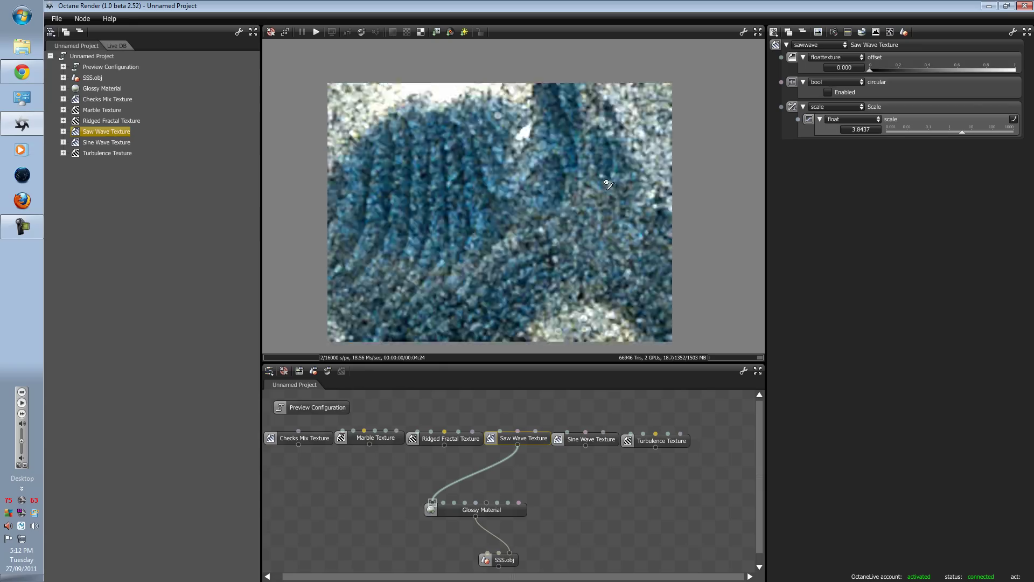
drag(609, 180, 485, 198)
drag(582, 195, 534, 184)
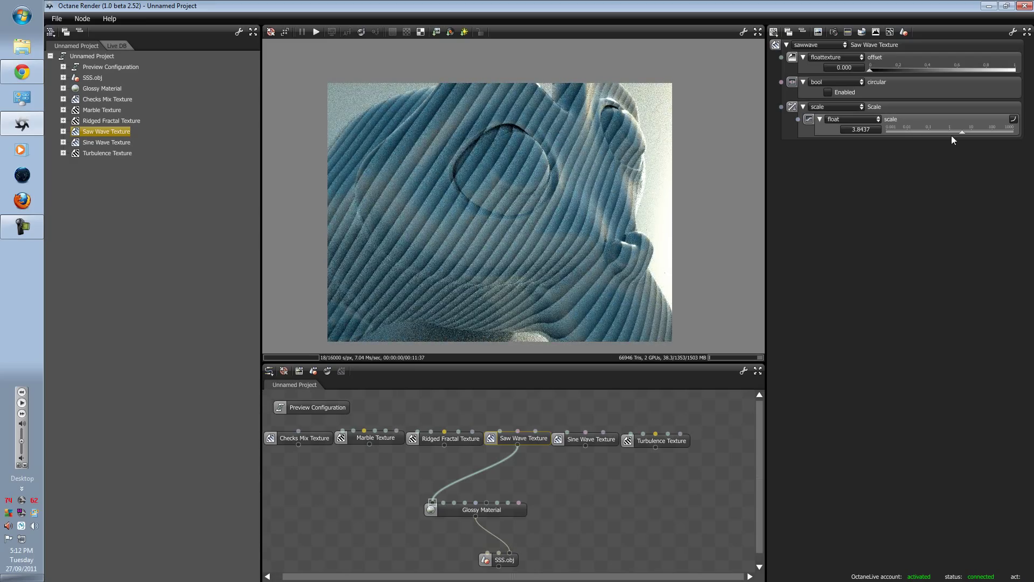
mouse_move(961, 132)
mouse_down()
mouse_move(933, 131)
mouse_move(962, 130)
mouse_up()
Enable the Saw Wave Texture's circular option, trying a scale of 11.6895 before setting it to 3.4190, with offset at 0.000.
click(829, 93)
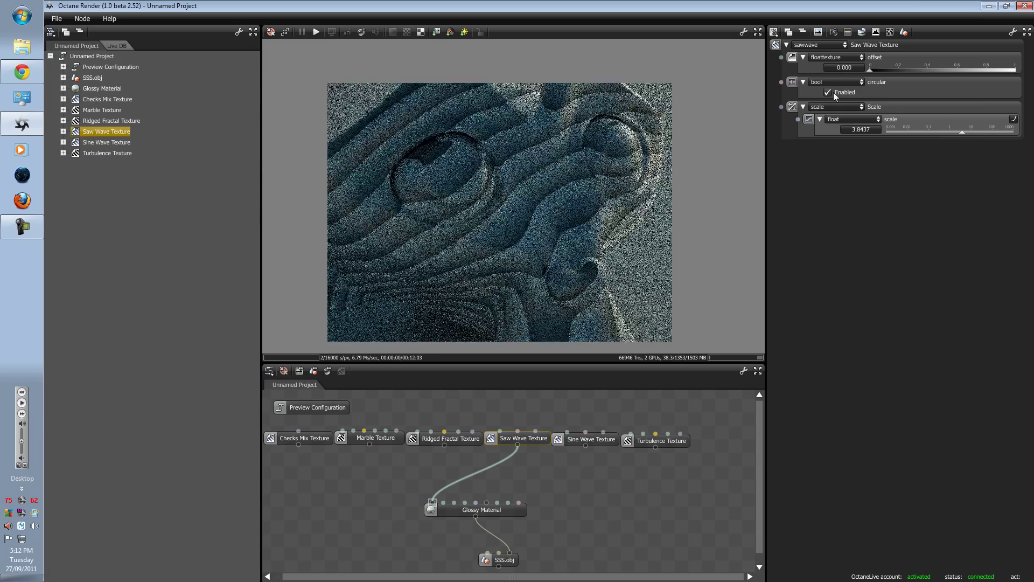
drag(947, 132, 973, 128)
drag(549, 175, 704, 153)
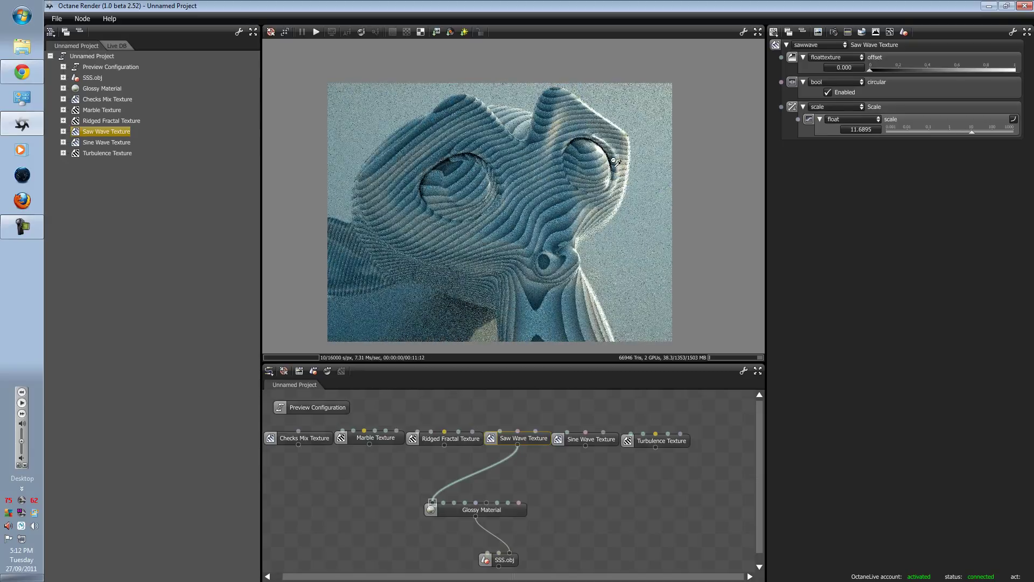
drag(968, 130, 961, 131)
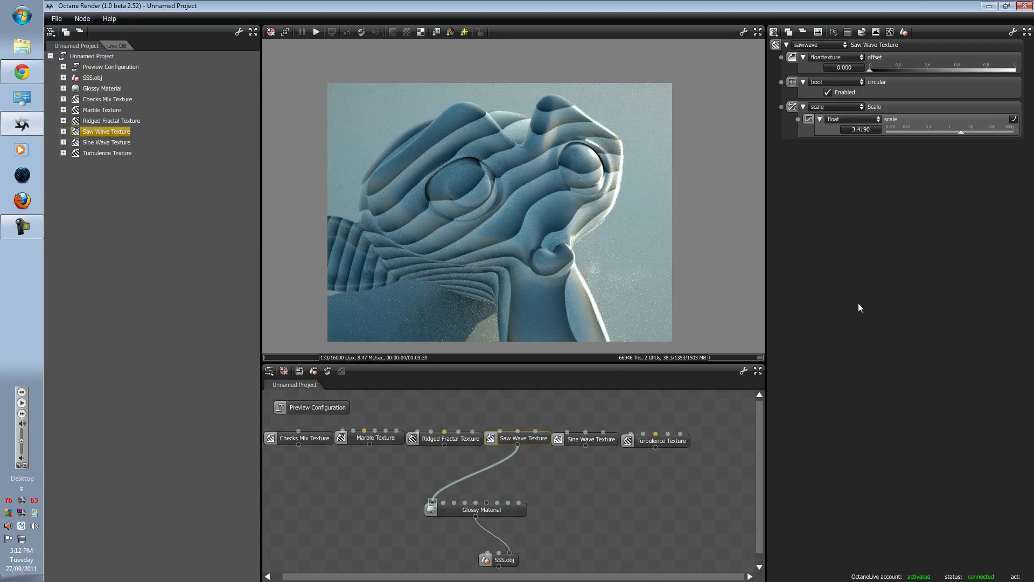
click(872, 66)
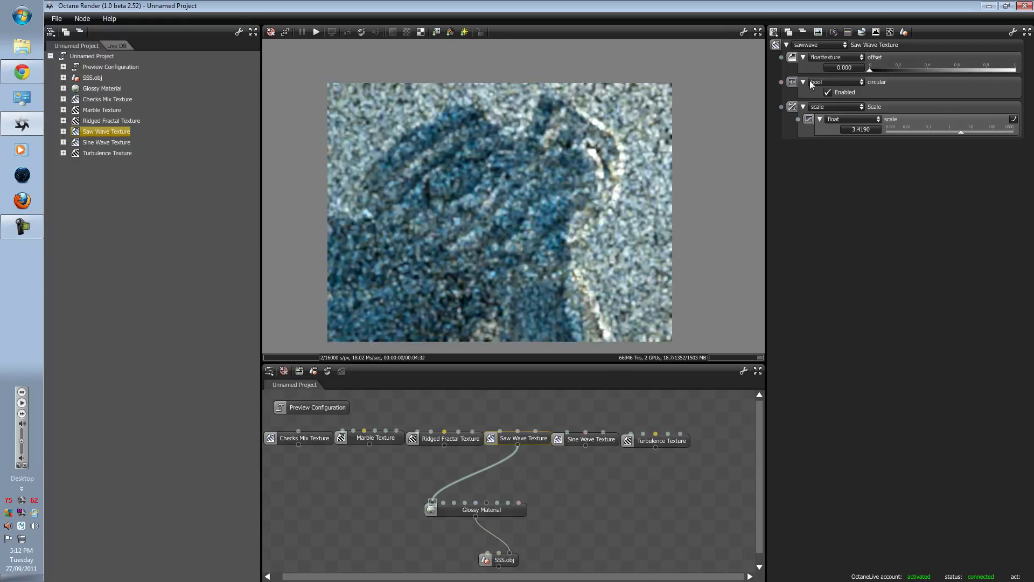
Disconnect the Saw Wave Texture from the Glossy Material and connect the Sine Wave Texture to its diffuse input.
drag(496, 457, 585, 446)
drag(428, 502, 541, 476)
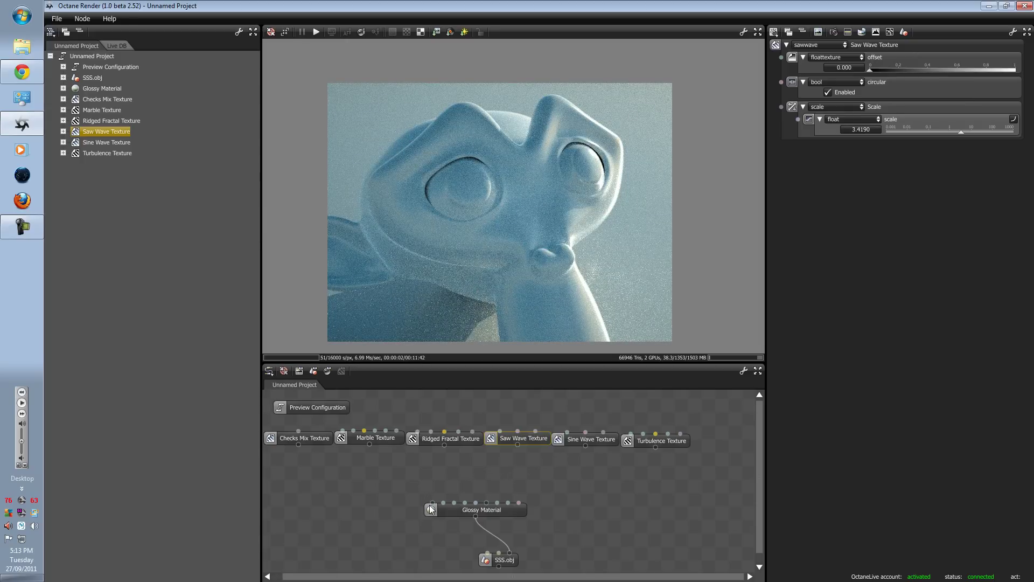
drag(587, 446, 433, 508)
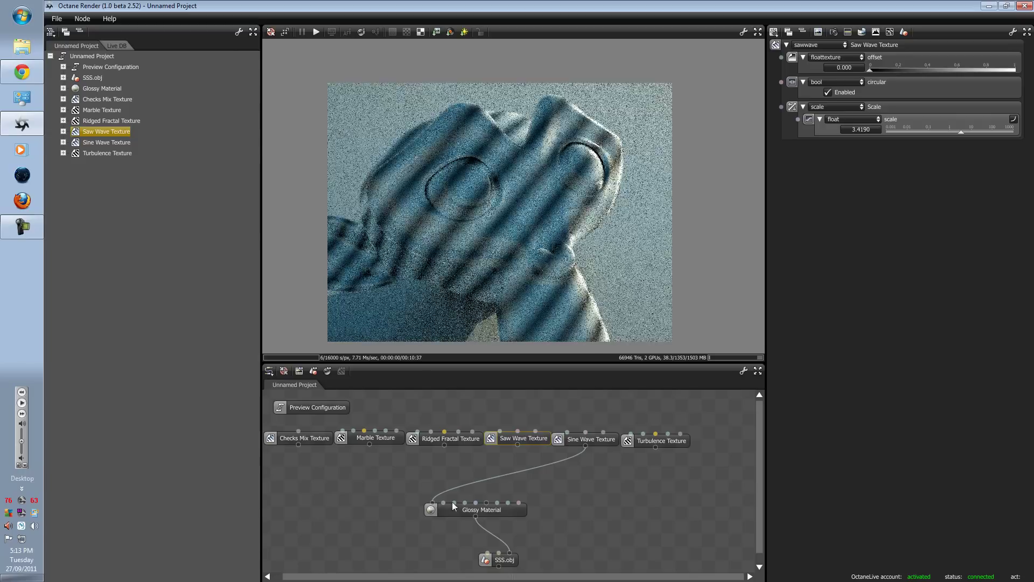
click(599, 439)
Set the Sine Wave Texture's offset to 1.000, enable circular, and set its scale to 17.6101.
mouse_move(950, 132)
mouse_down()
mouse_move(929, 134)
mouse_move(1000, 134)
mouse_move(950, 133)
mouse_up()
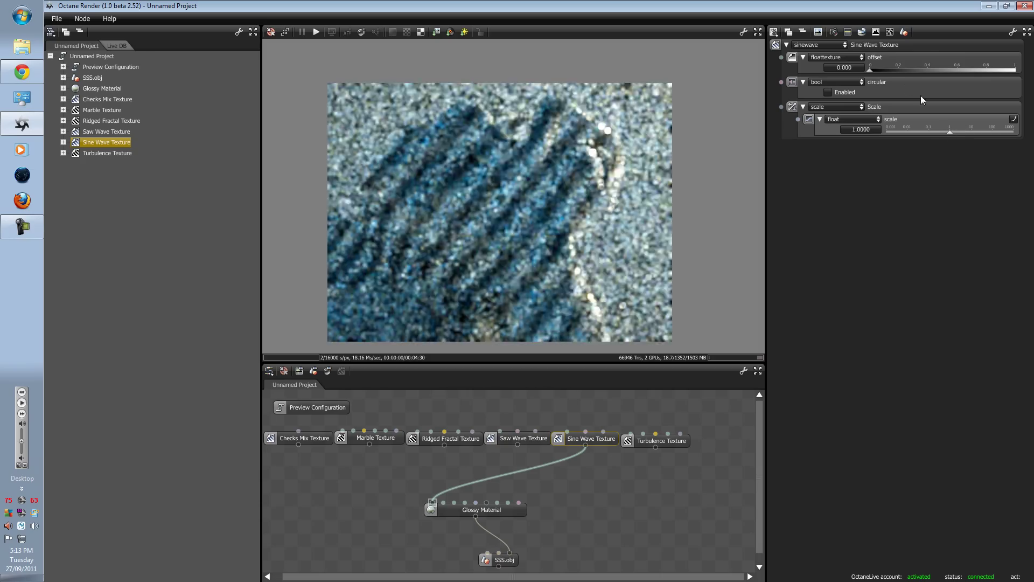
drag(876, 69, 1016, 86)
mouse_move(964, 127)
mouse_down()
mouse_move(937, 130)
mouse_move(977, 125)
mouse_up()
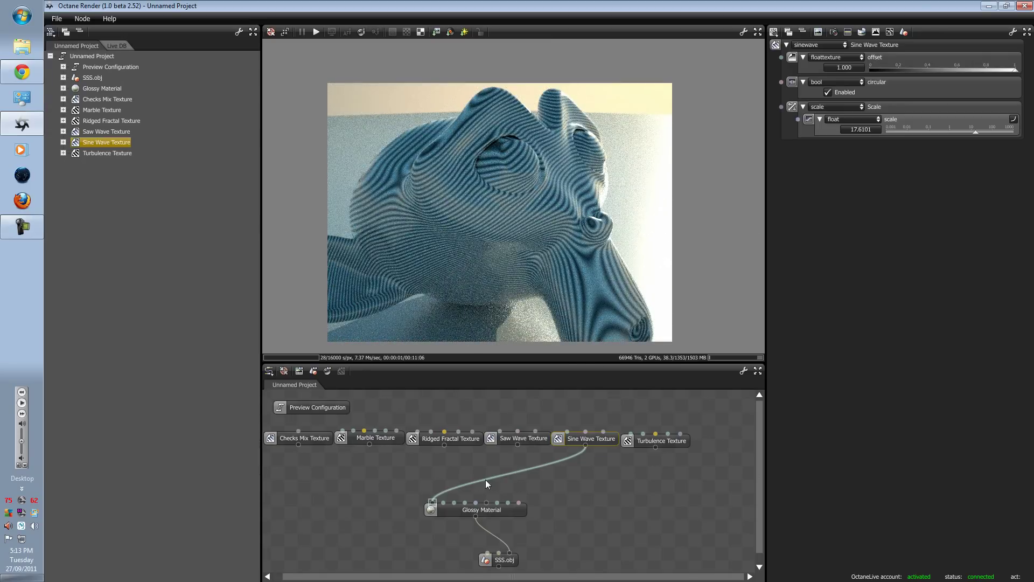
Replace the Sine Wave Texture with the Turbulence Texture in the Glossy Material's diffuse input and display the Turbulence parameters.
drag(483, 478, 489, 470)
drag(655, 447, 432, 508)
click(639, 440)
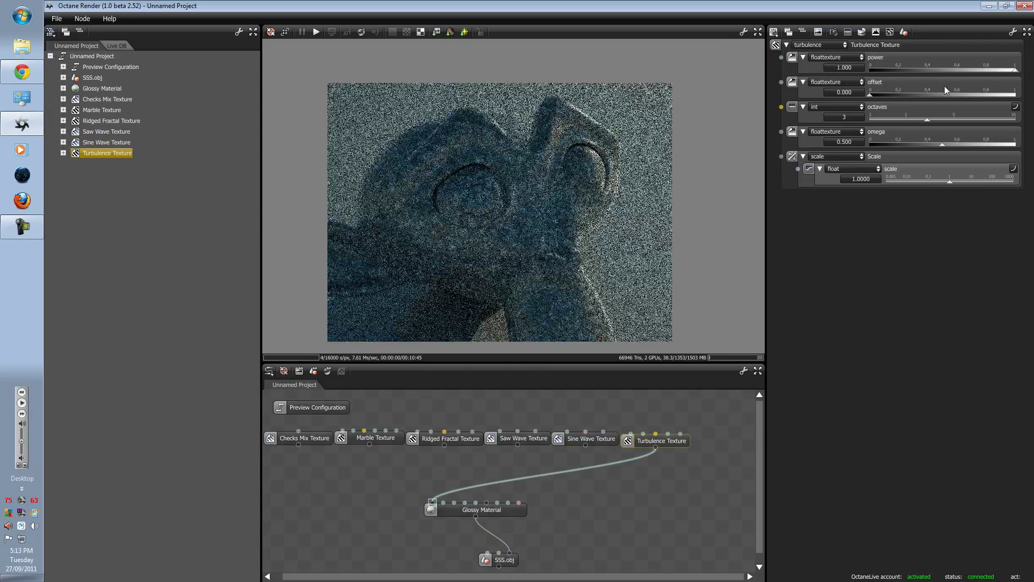
Set the Turbulence Texture's offset to 0.557, octaves to 4, omega to 0.756 and scale to 0.2059.
drag(878, 94, 981, 146)
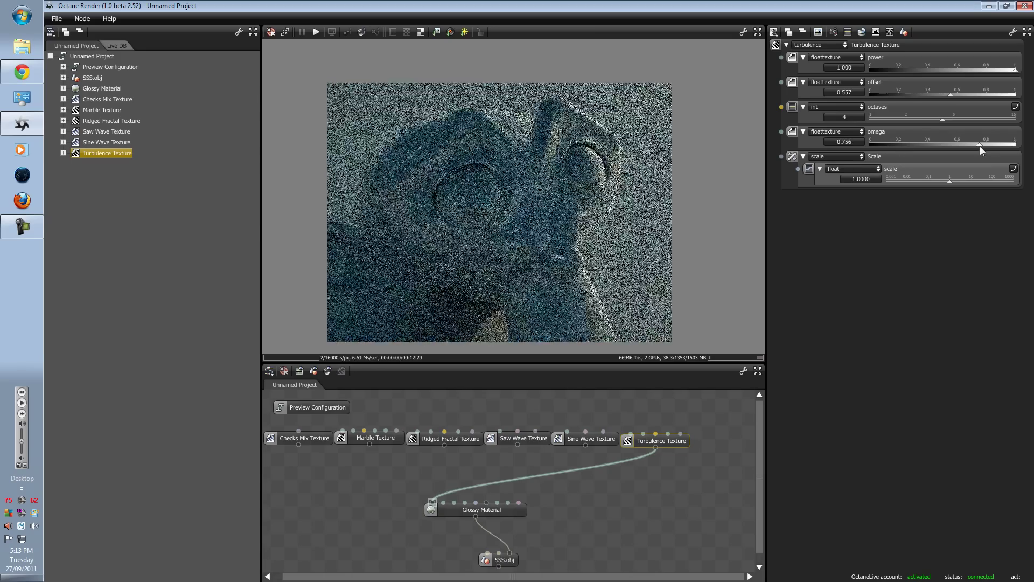
drag(951, 180, 936, 186)
scroll(605, 148, up, 3)
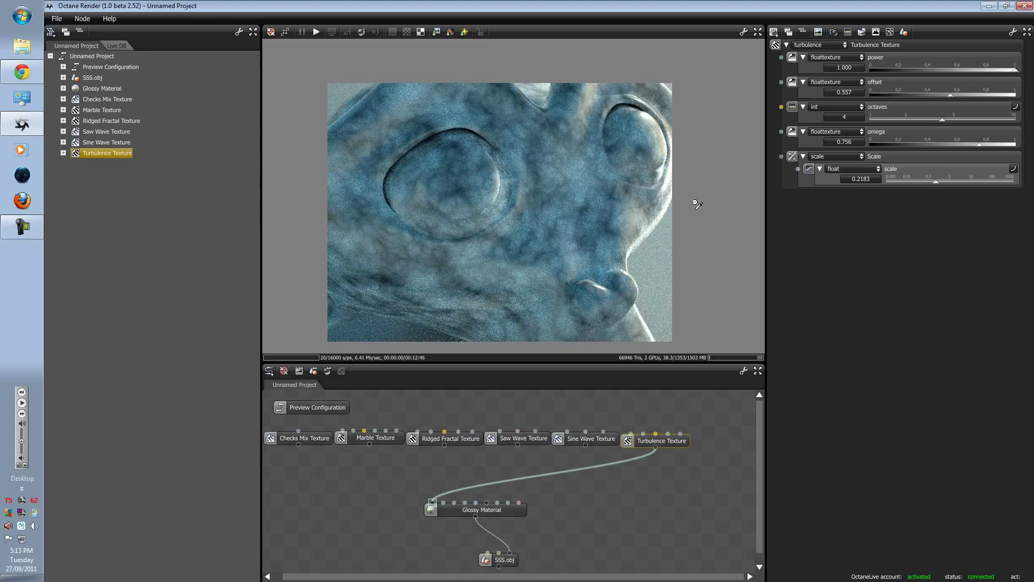
drag(937, 187, 932, 180)
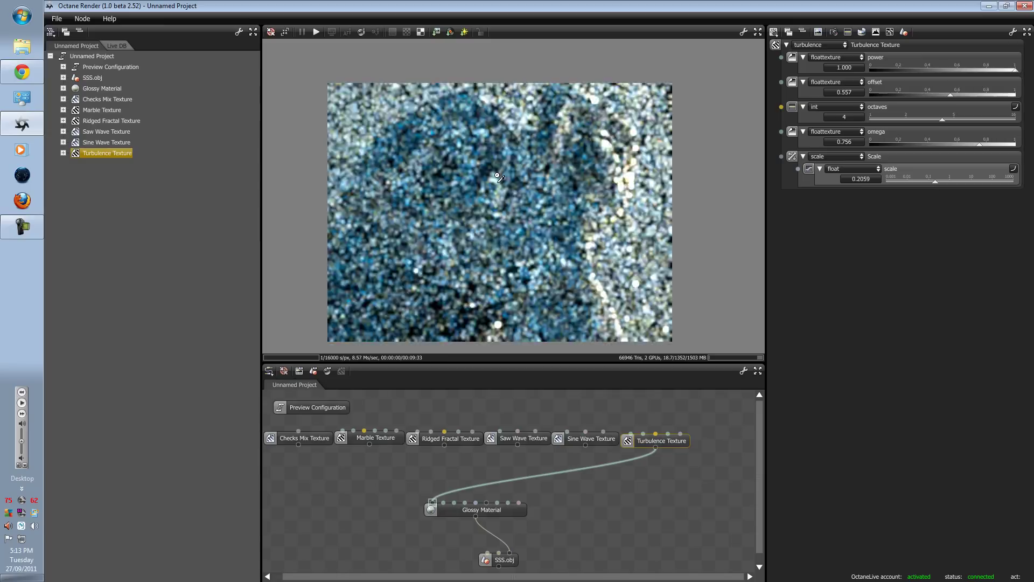
Disconnect the Turbulence Texture from the Glossy Material and return the render to the SSS.obj mesh.
click(505, 479)
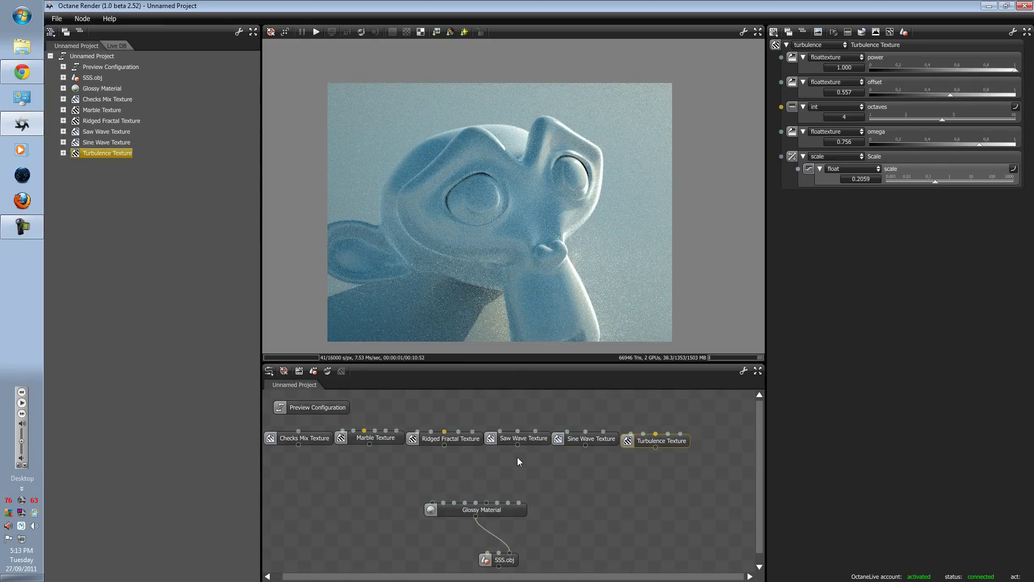
drag(500, 509, 510, 512)
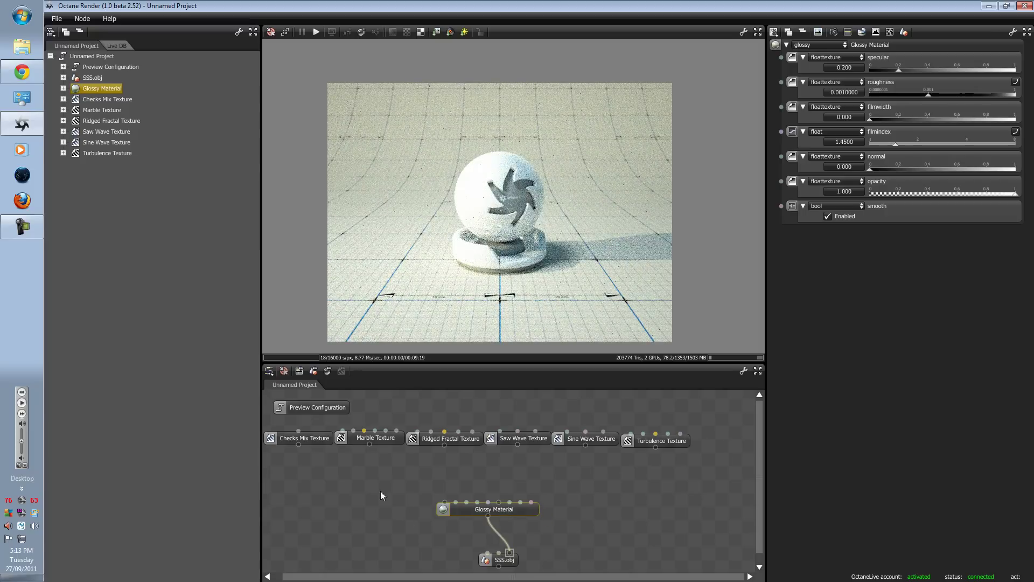
click(500, 559)
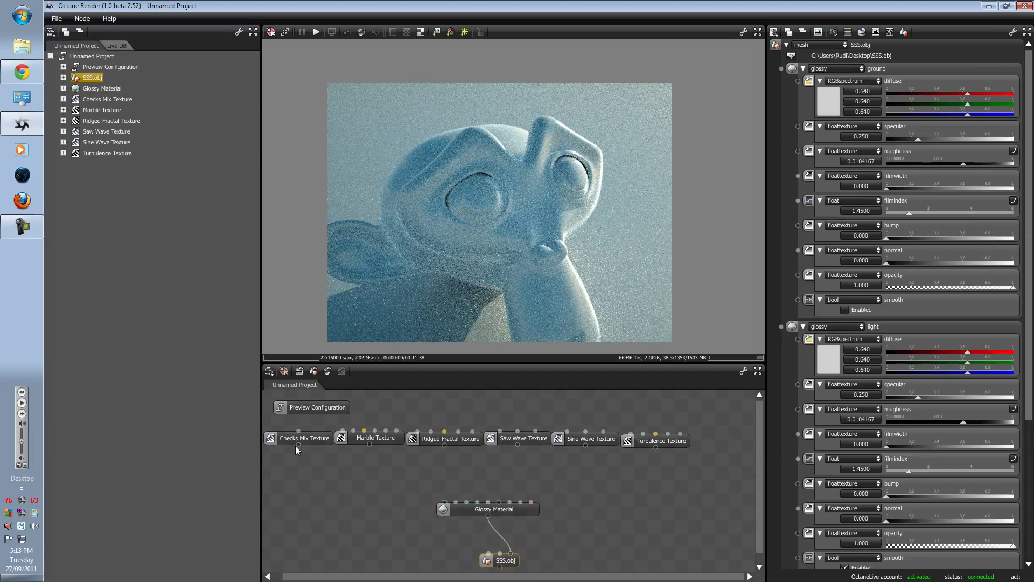
Try the Checks Mix Texture on the Glossy Material's diffuse input before replacing it with the Marble Texture.
drag(298, 445, 445, 502)
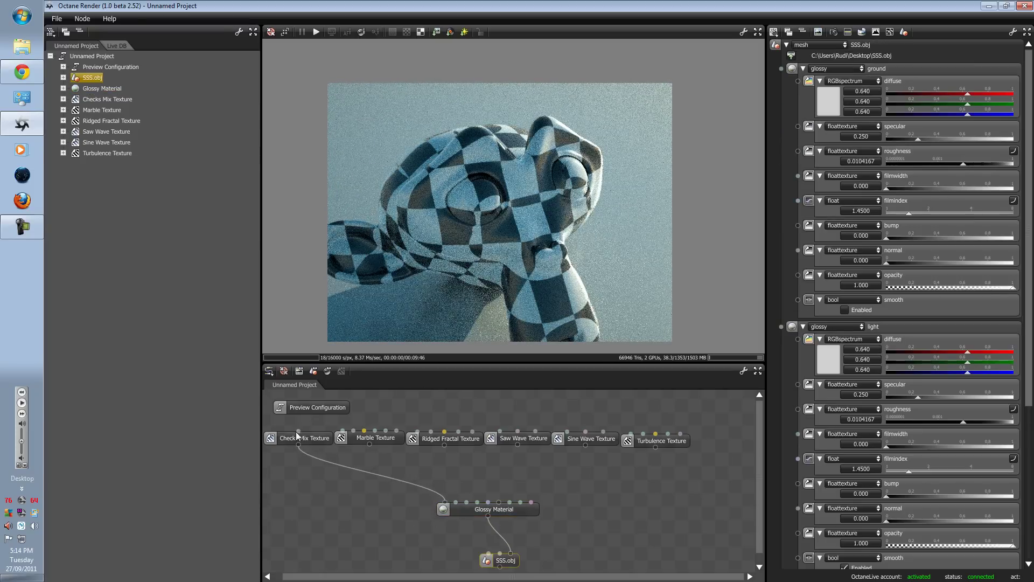
drag(448, 501, 369, 444)
drag(442, 500, 444, 501)
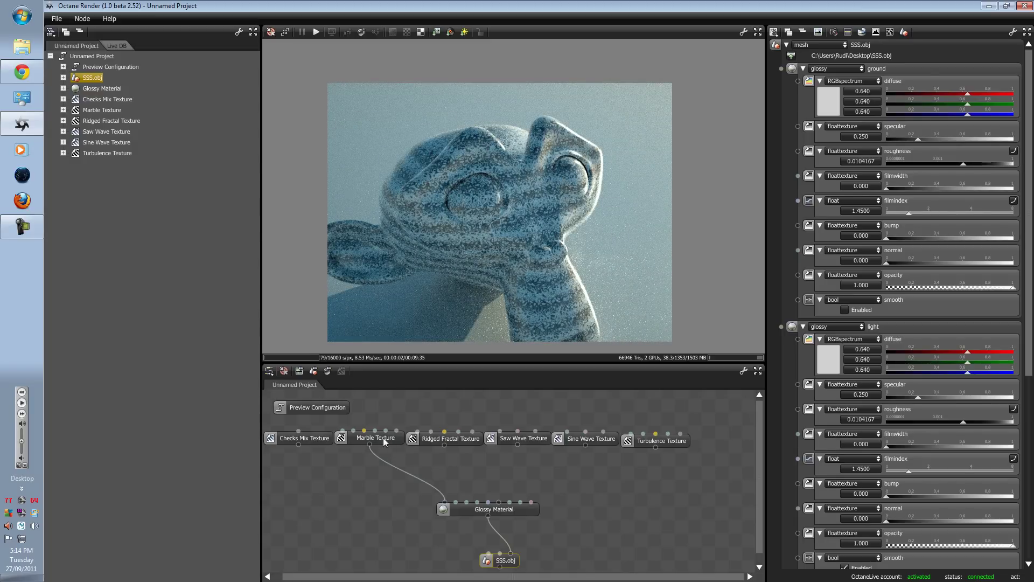
click(383, 437)
click(448, 440)
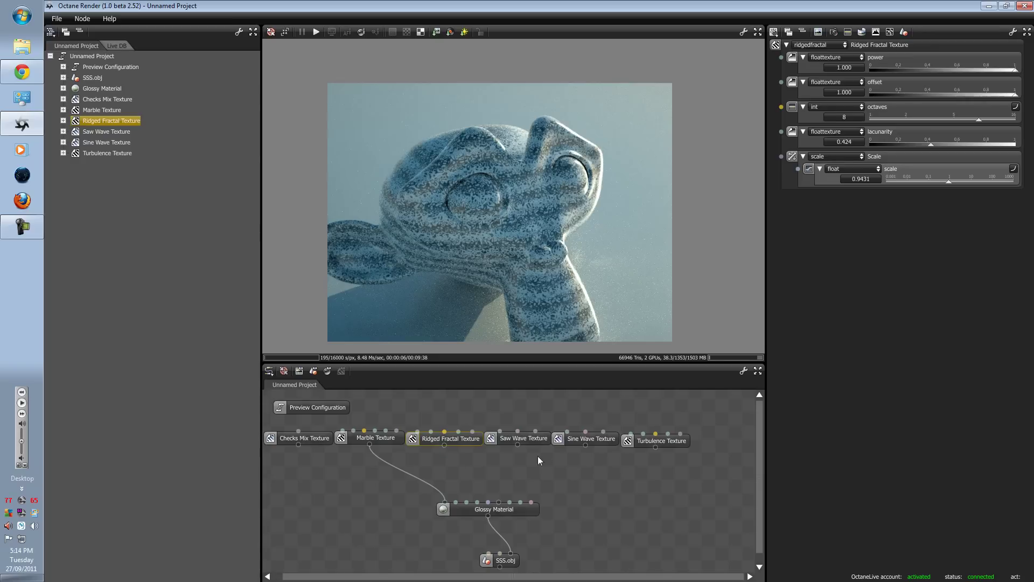
Connect the Turbulence Texture to the Glossy Material's bump input and inspect the relief on the monkey's face.
drag(655, 447, 499, 503)
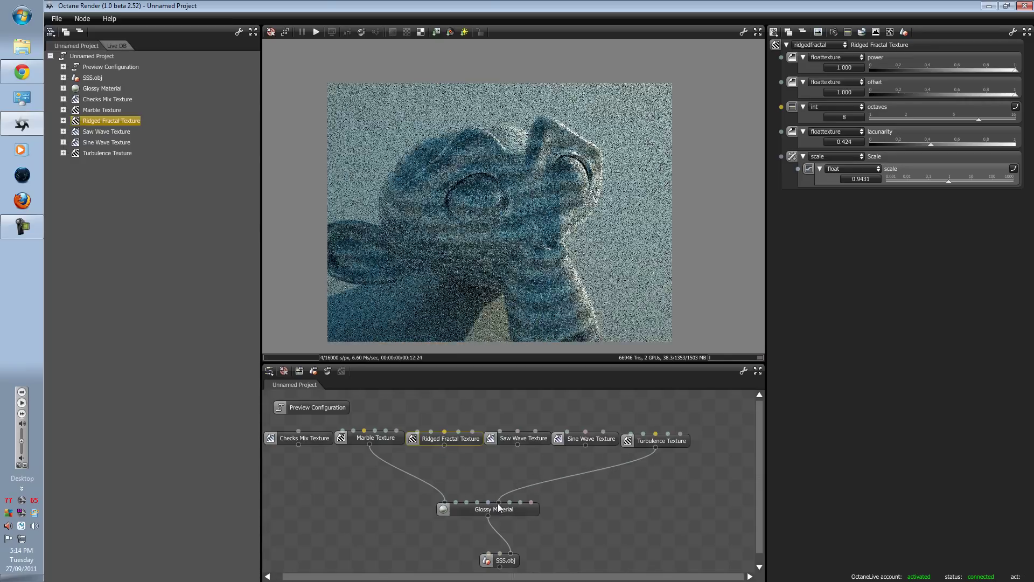
middle_drag(533, 318, 543, 231)
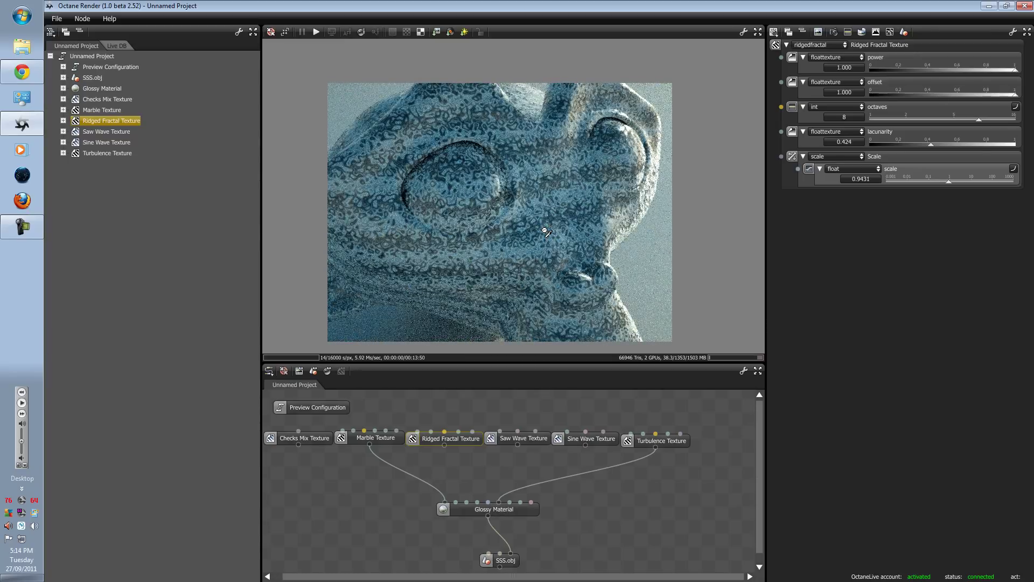
middle_drag(545, 274, 539, 319)
scroll(539, 320, down, 5)
Connect the Sine Wave Texture to the Glossy Material's specular input and display the Saw Wave Texture's parameters.
drag(585, 445, 460, 503)
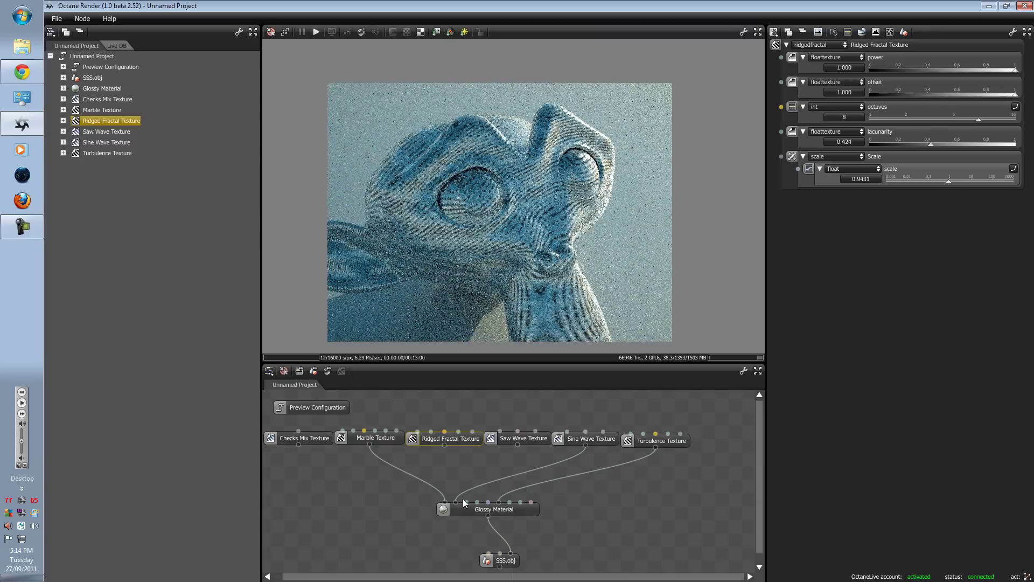
middle_drag(556, 247, 504, 380)
click(523, 439)
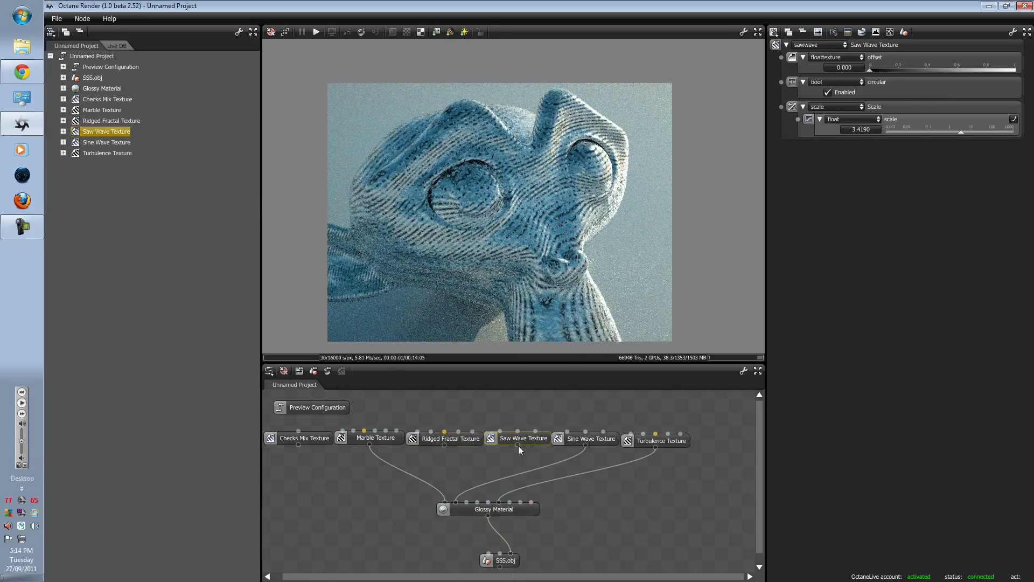
Connect the Ridged Fractal Texture to the Glossy Material's roughness input and inspect the combined surface from another angle.
drag(442, 444, 464, 503)
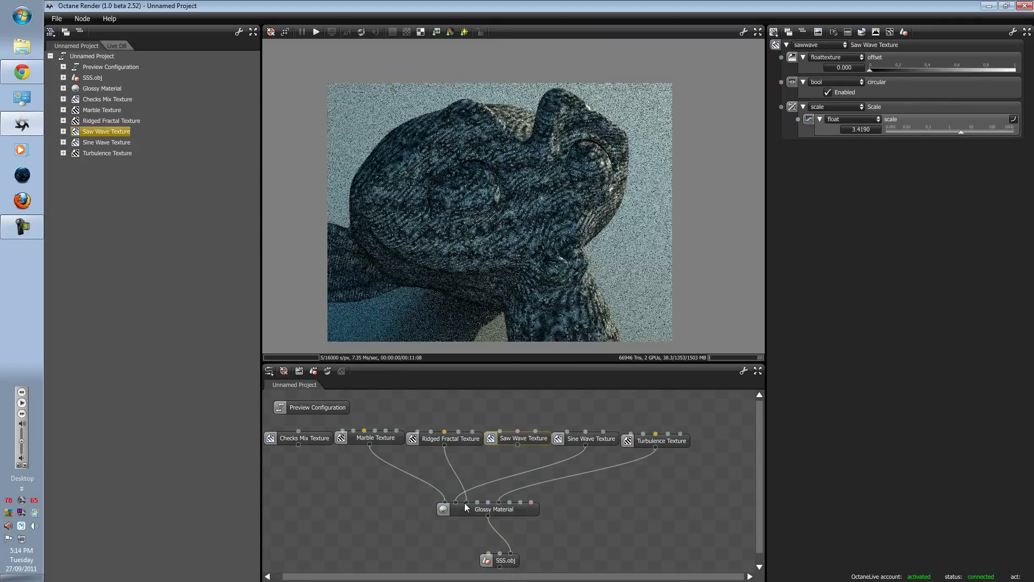
middle_drag(560, 237, 542, 223)
scroll(544, 225, down, 5)
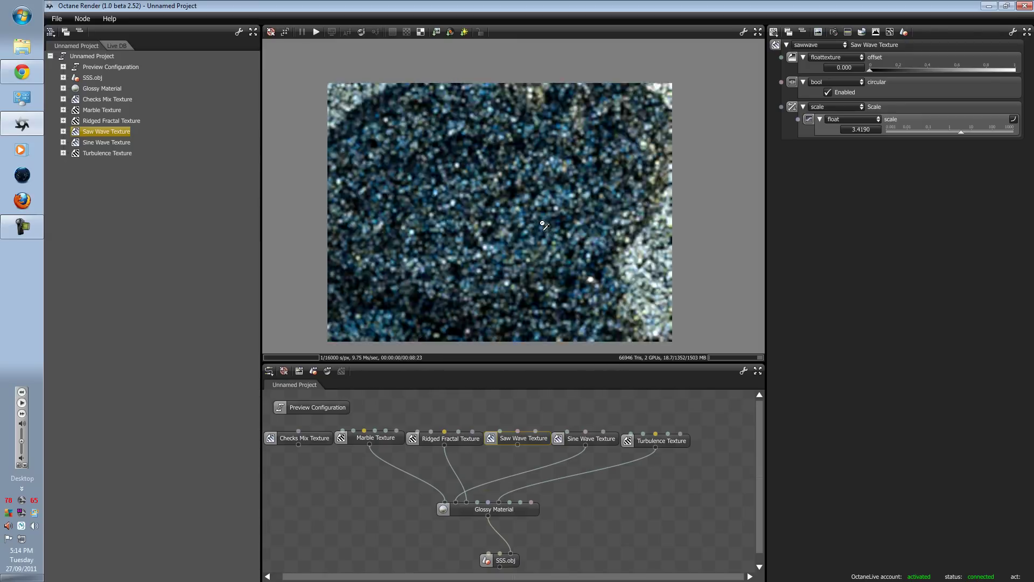
scroll(507, 236, up, 5)
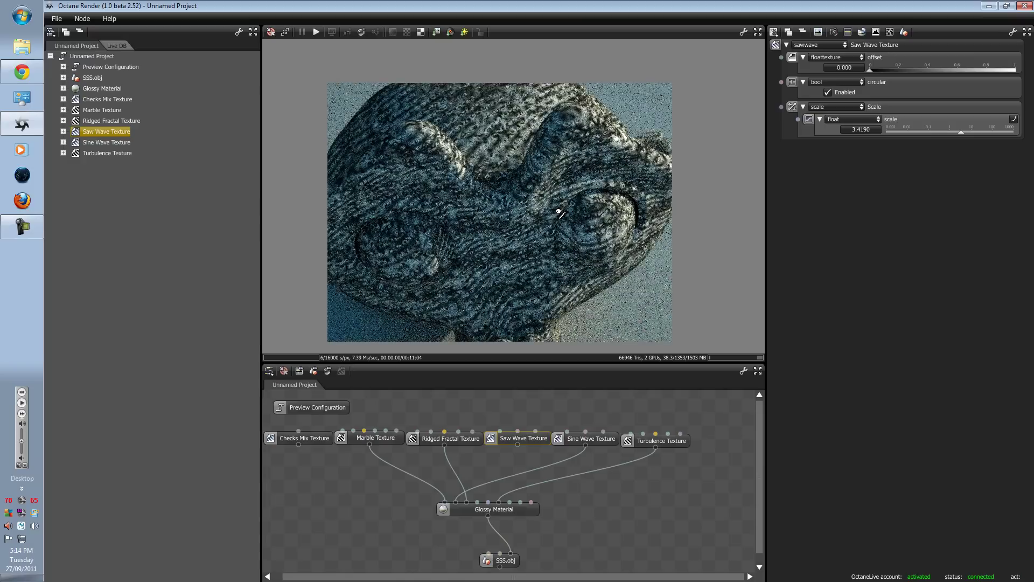
Disconnect the Ridged Fractal Texture from the Glossy Material's roughness input and reconnect it to compare the surface on the monkey.
scroll(509, 237, down, 3)
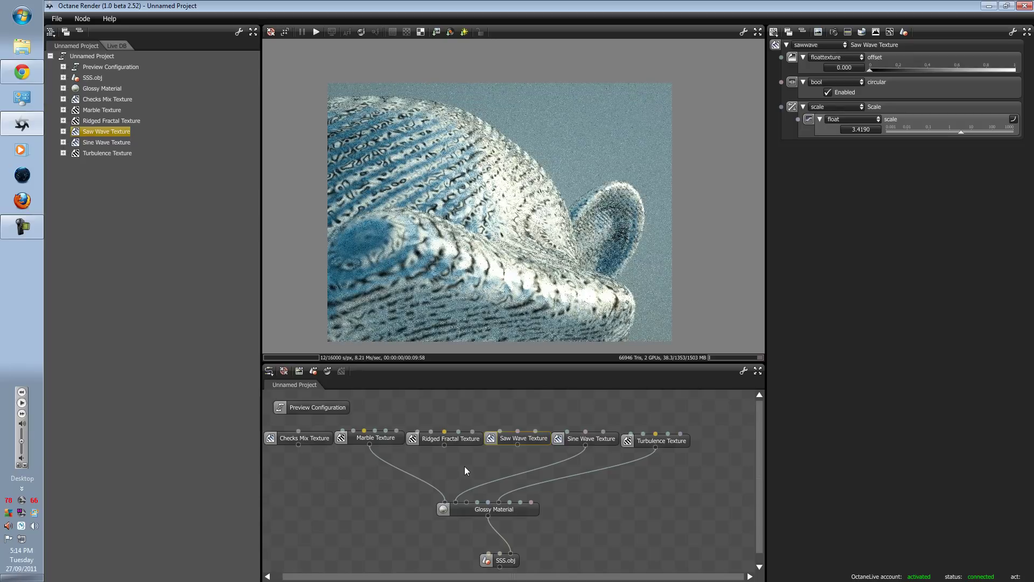
click(441, 447)
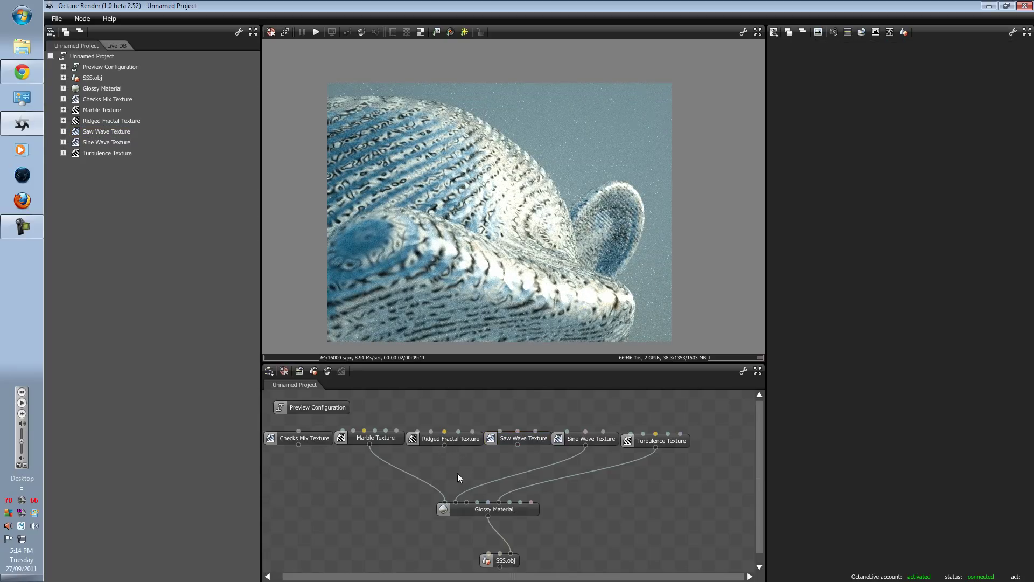
drag(467, 496, 466, 502)
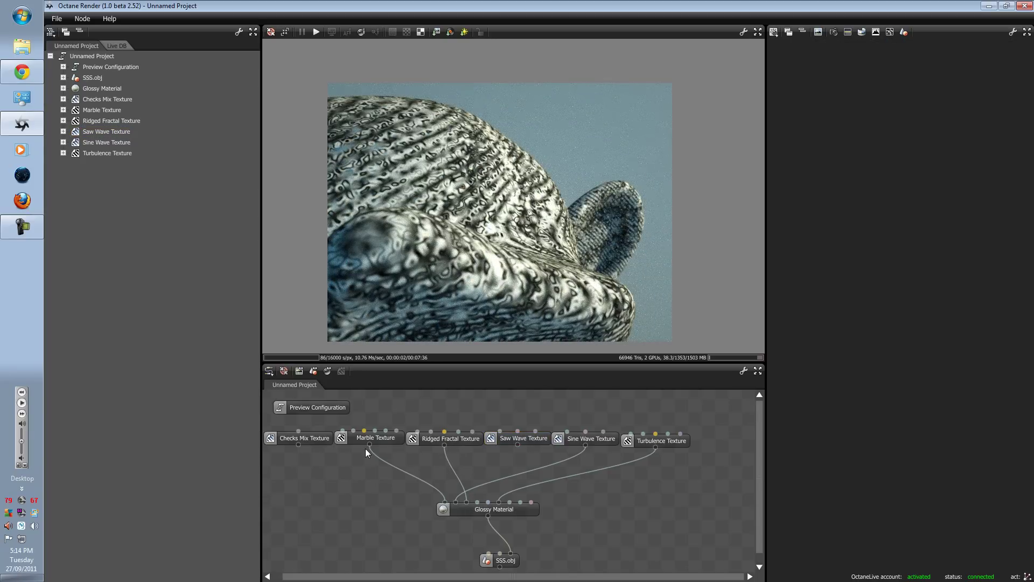
Connect the Saw Wave Texture to the Glossy Material's normal input and view the monkey's whole head.
drag(519, 442, 513, 445)
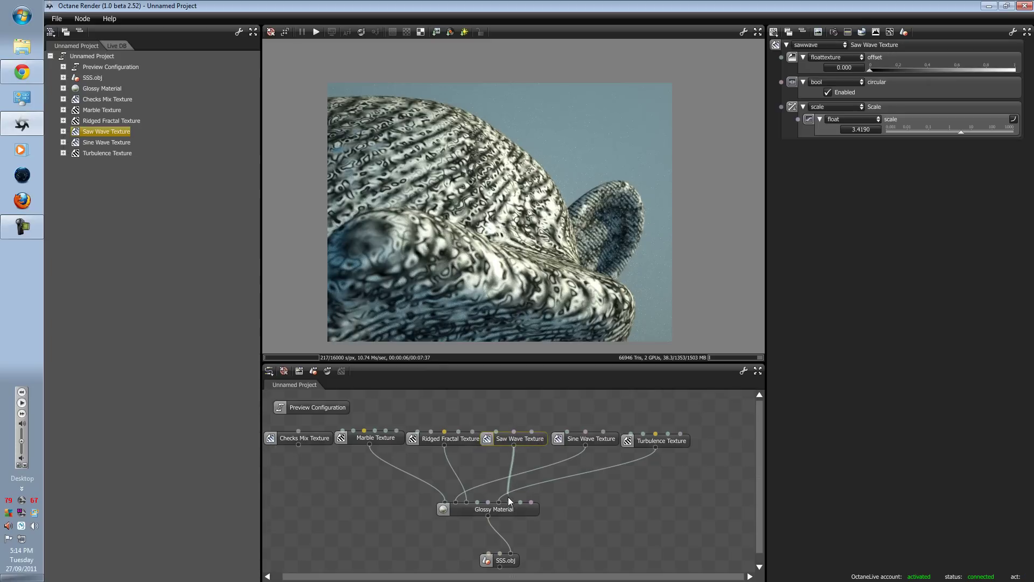
drag(508, 497, 509, 502)
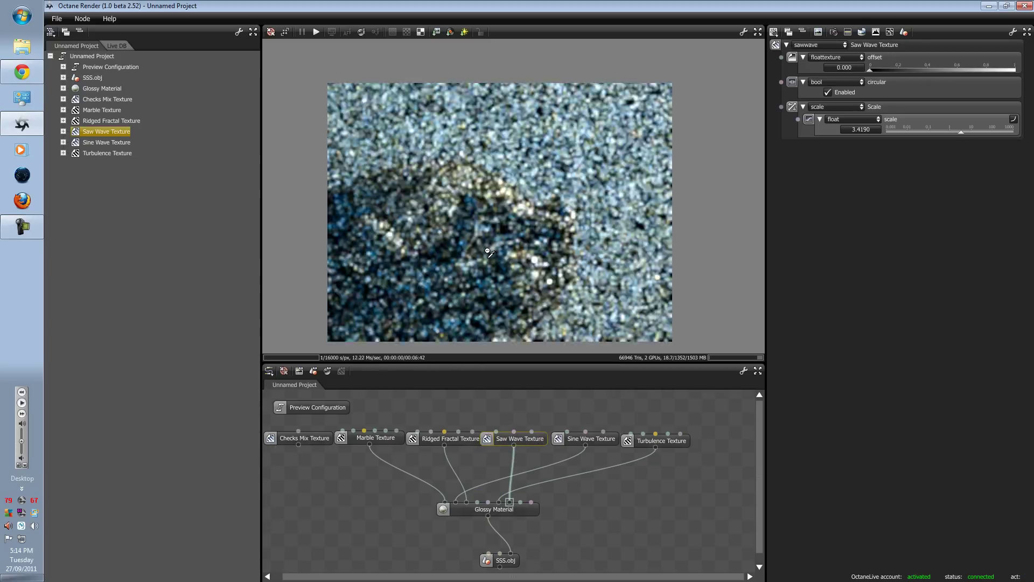
click(458, 440)
click(541, 205)
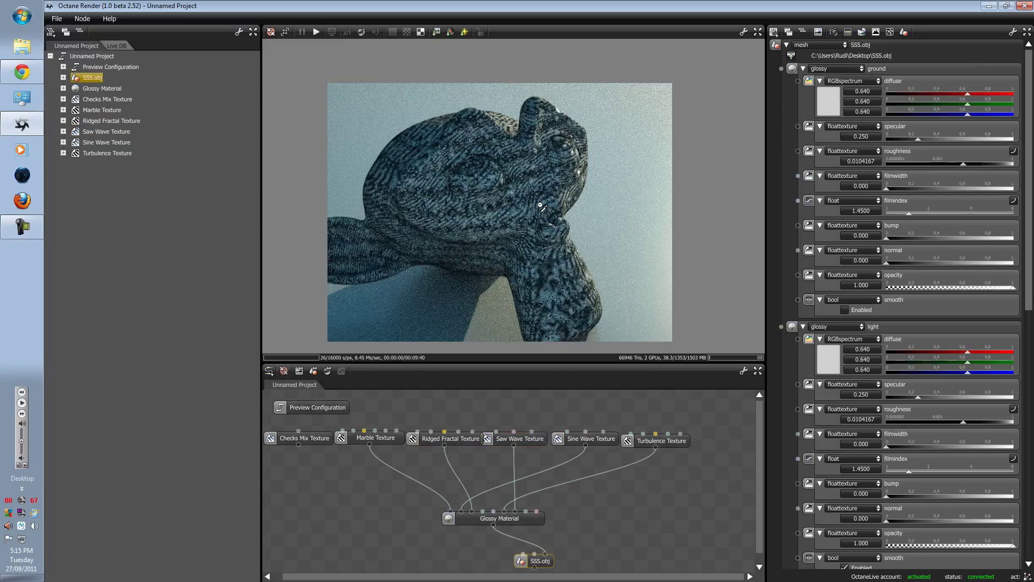
Move the daylight environment's sun location to southern Africa on the world map, at latitude -30.
click(861, 33)
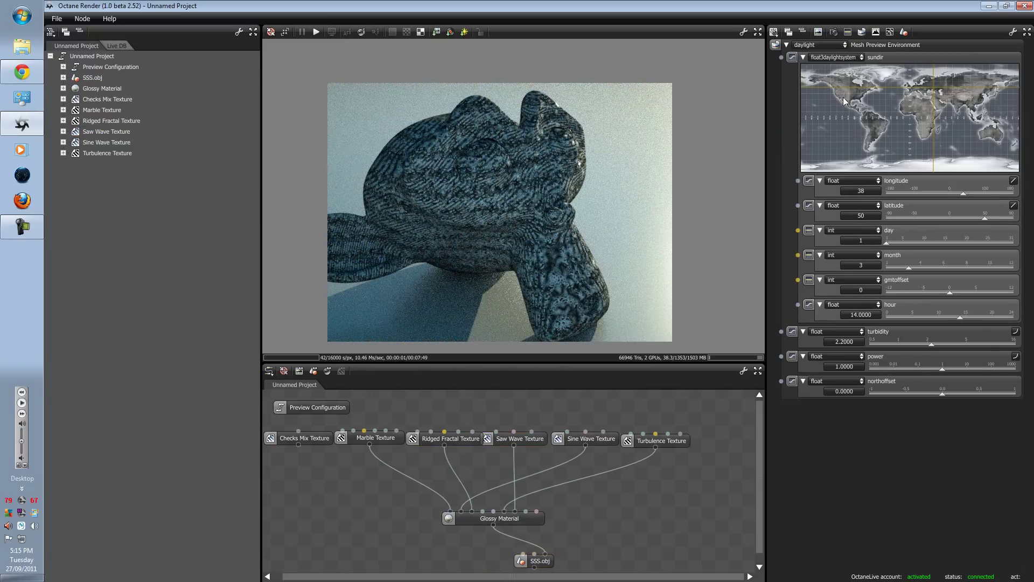
drag(843, 97, 934, 135)
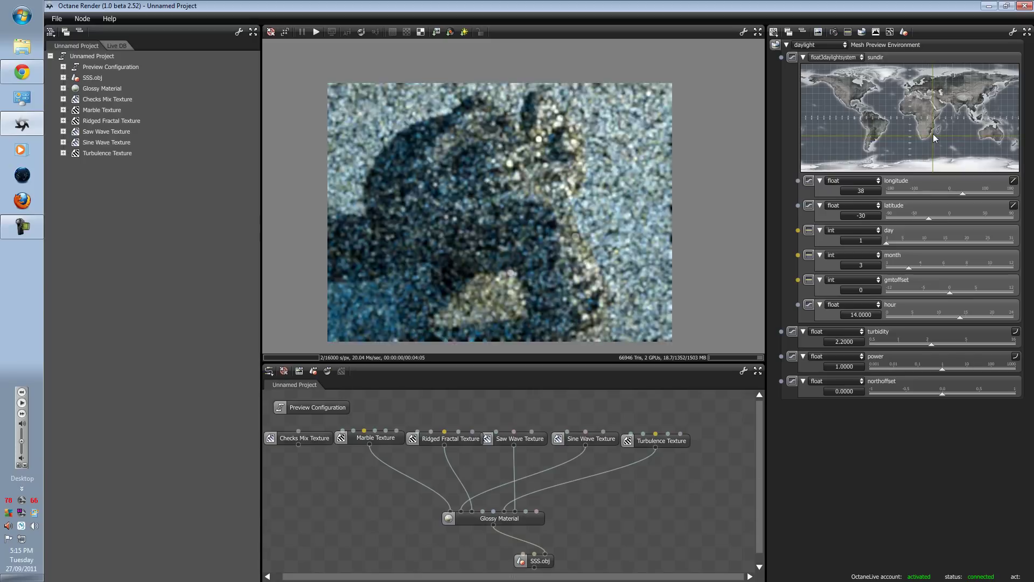
Display the Mesh Preview Kernel's parameters and inspect the combined textures on the monkey from several angles and distances.
click(890, 32)
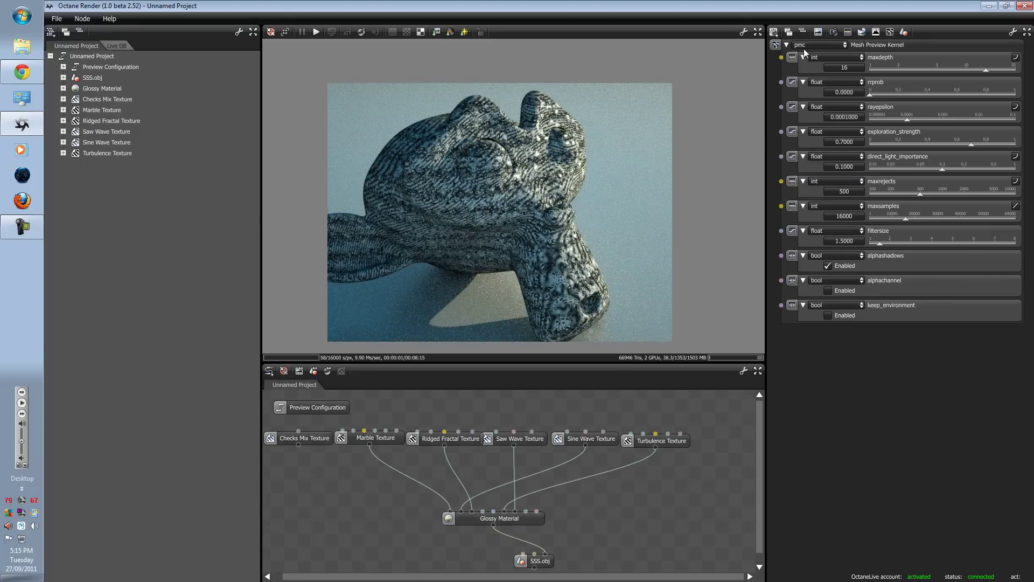
click(804, 49)
click(807, 44)
scroll(559, 186, down, 1)
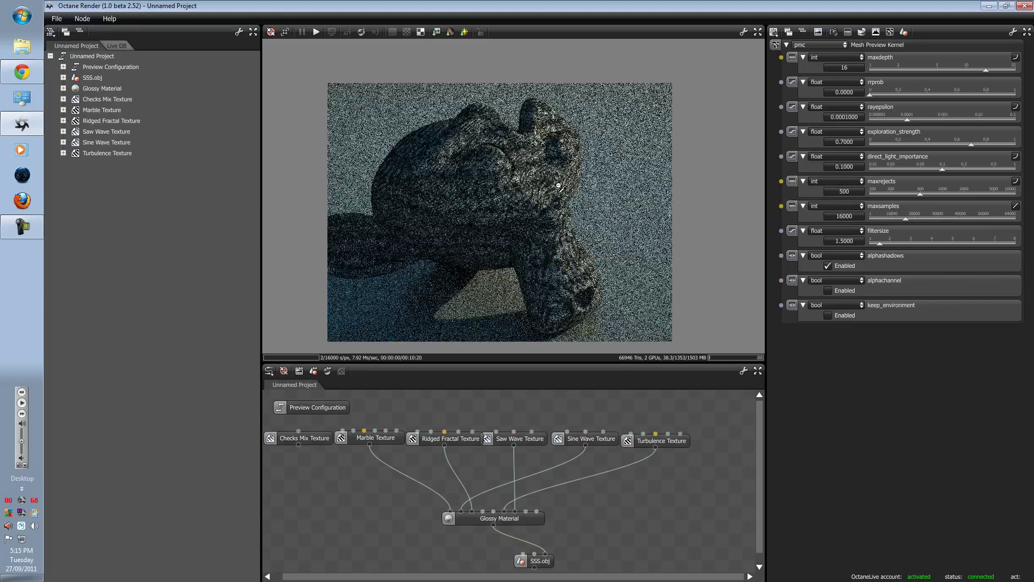
mouse_move(559, 186)
mouse_down()
mouse_move(585, 166)
mouse_move(559, 192)
mouse_up()
scroll(557, 190, up, 4)
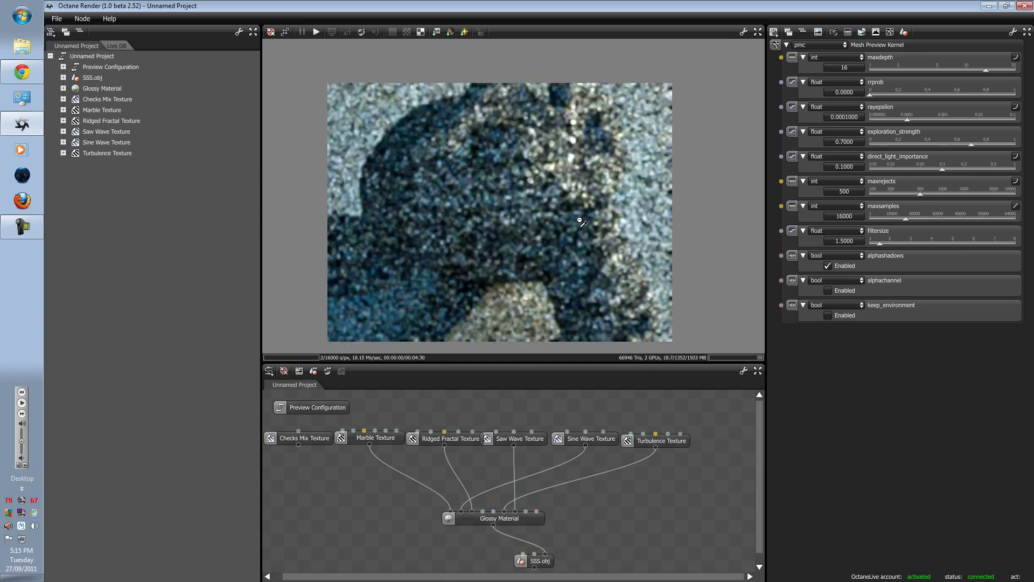
drag(614, 203, 522, 128)
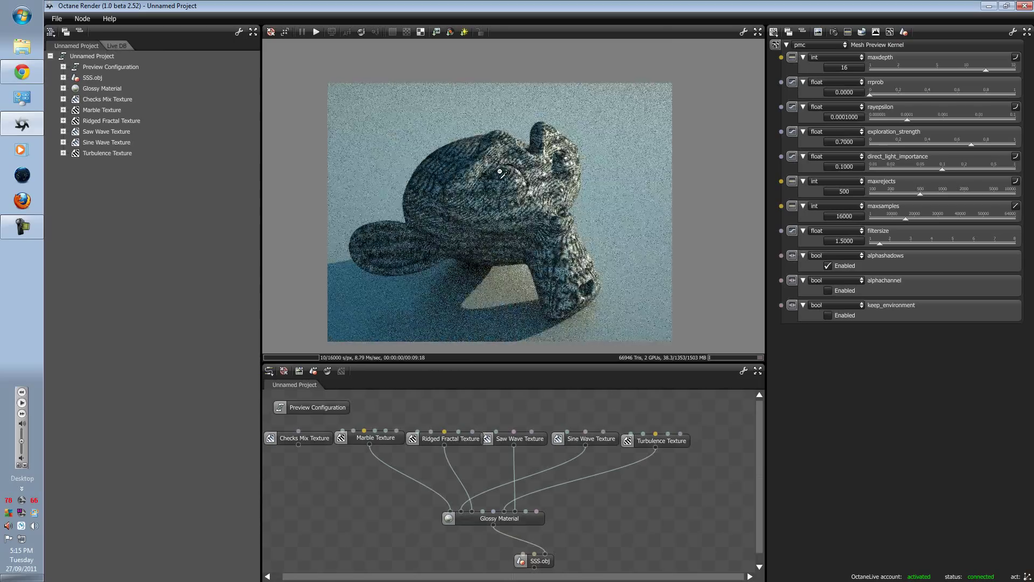
drag(532, 121, 523, 182)
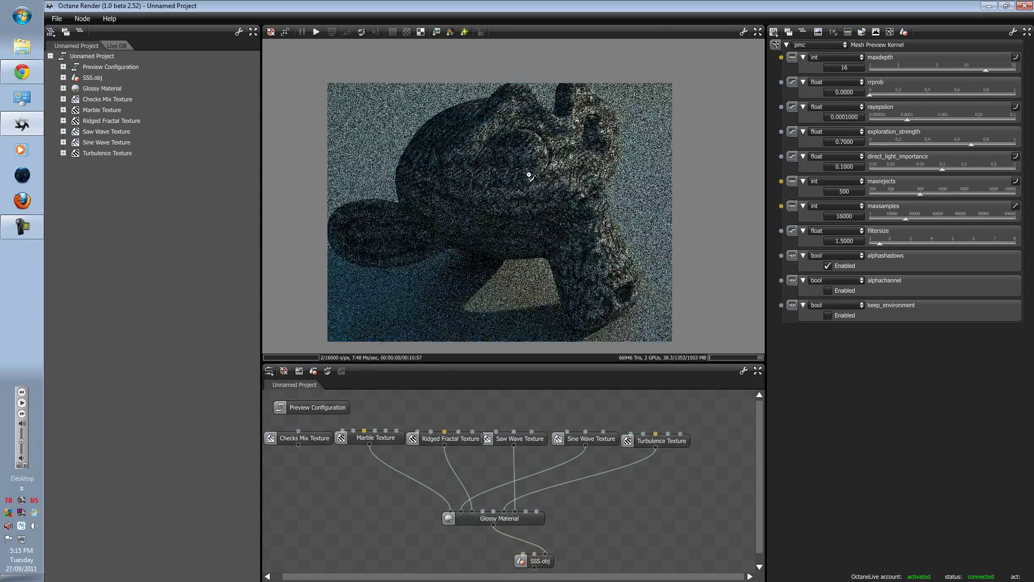